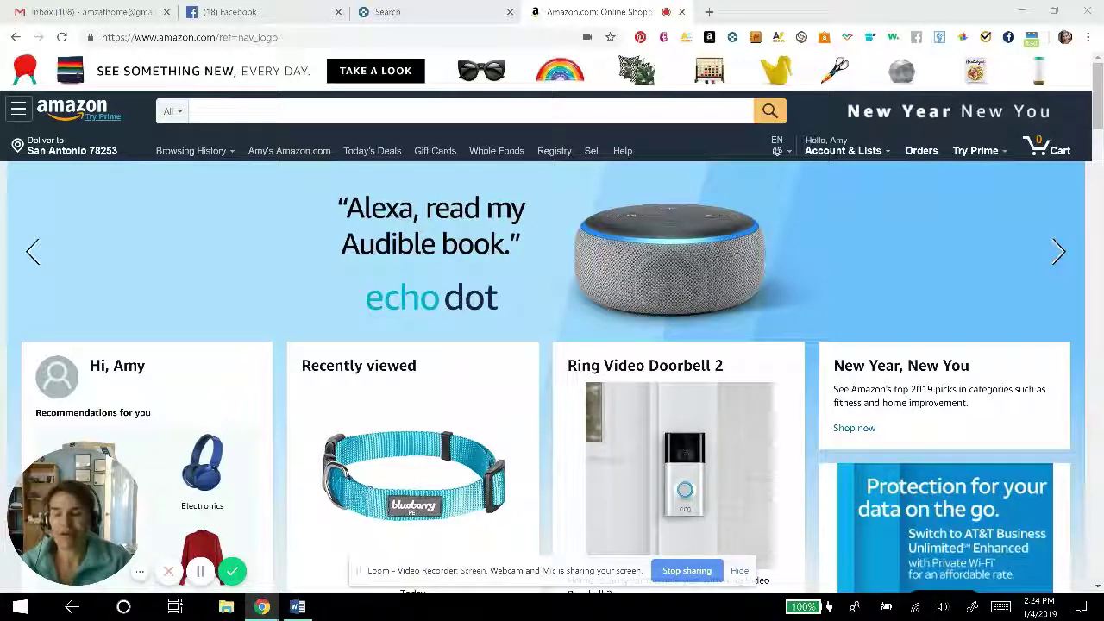
Step: Search Amazon for 'dog collars for small dogs', picked from the 'dog collar' suggestions
scroll(553, 346, "down", 1)
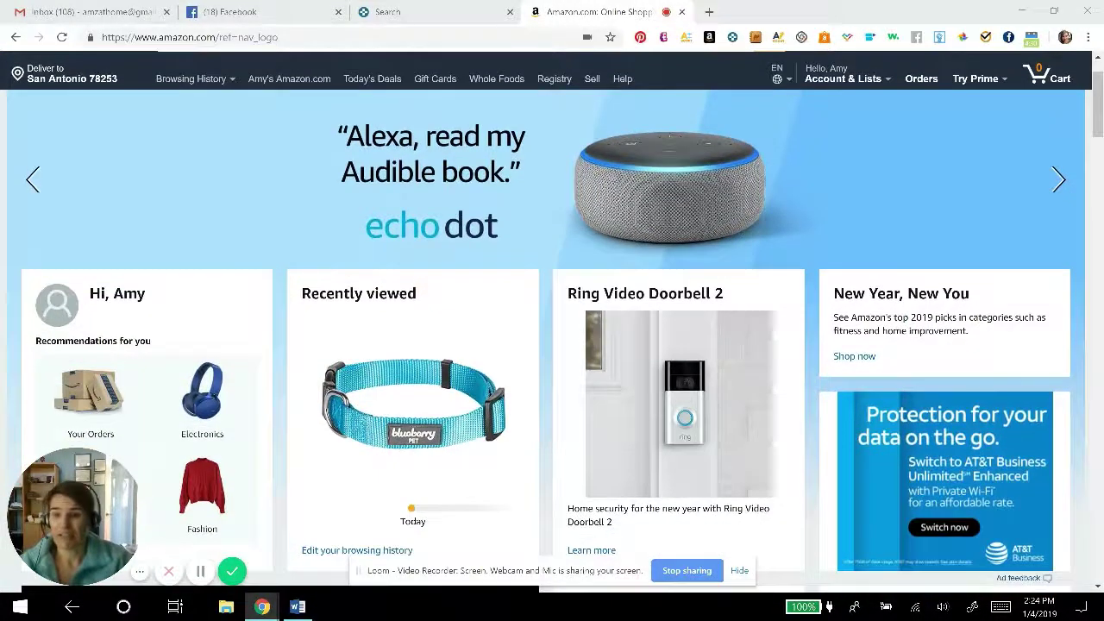
scroll(552, 345, "up", 1)
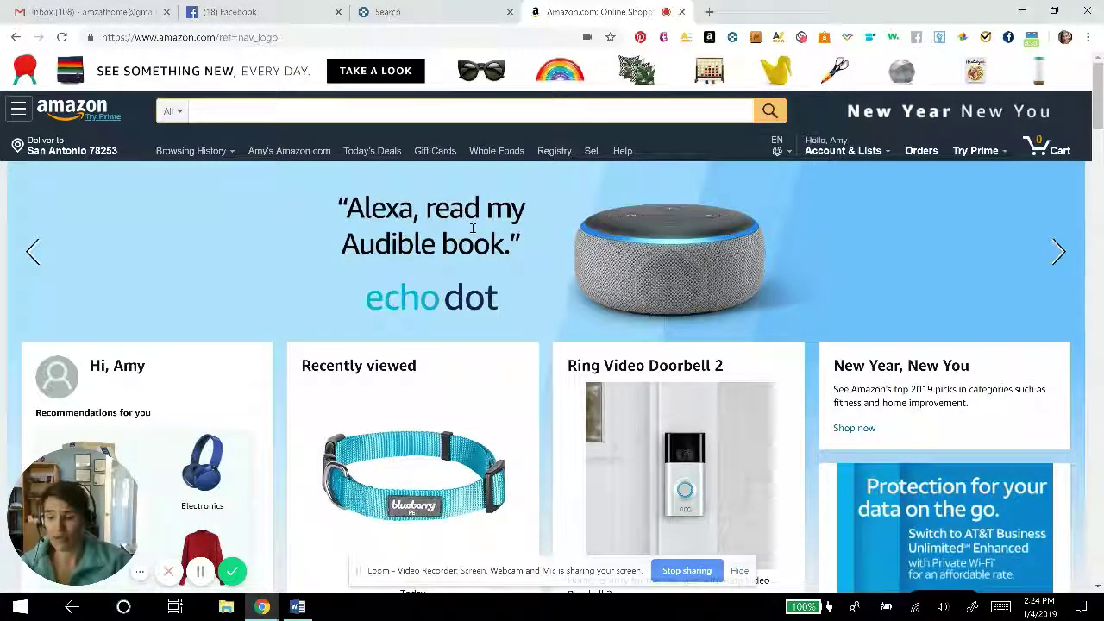
type("dog collar")
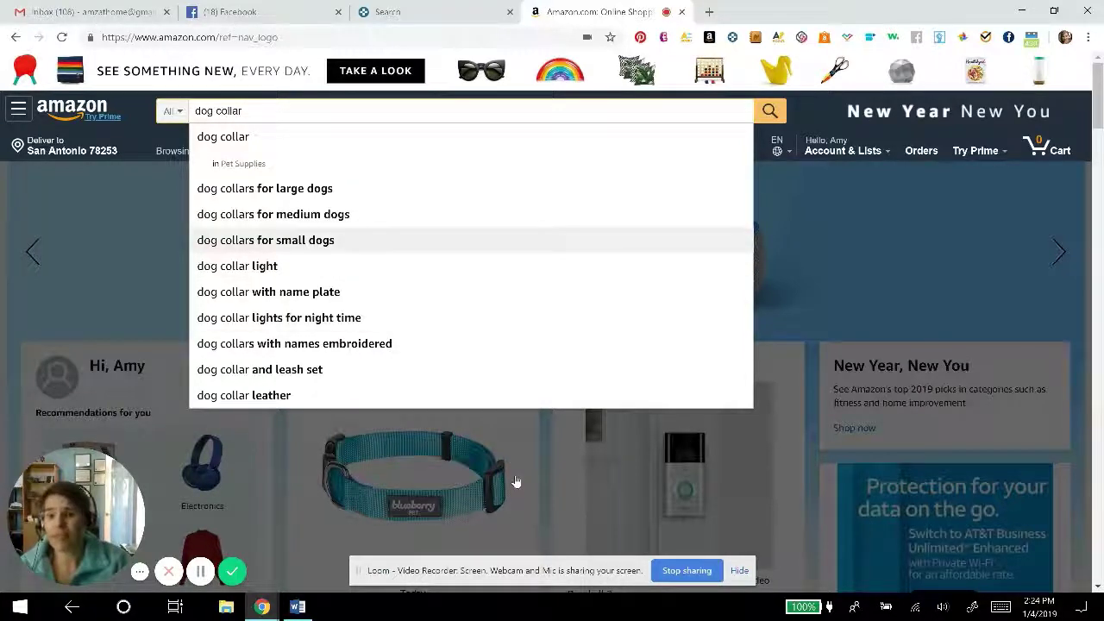
key("Return")
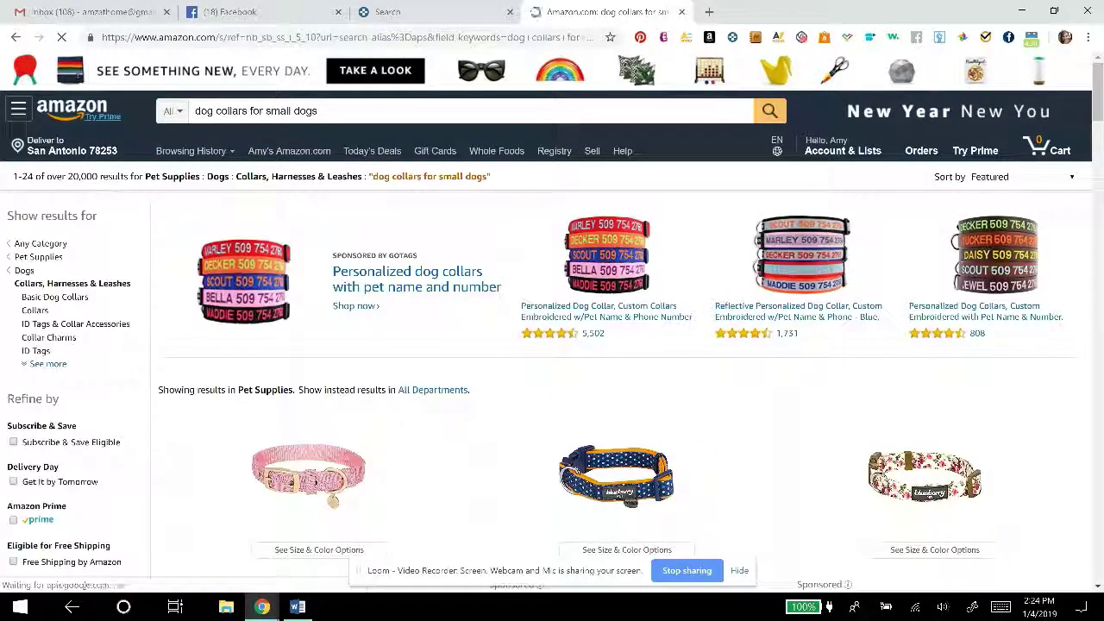
Step: Scroll the small-dog collar results to show each listing's Pet Supplies rank and ASIN
scroll(552, 345, "down", 3)
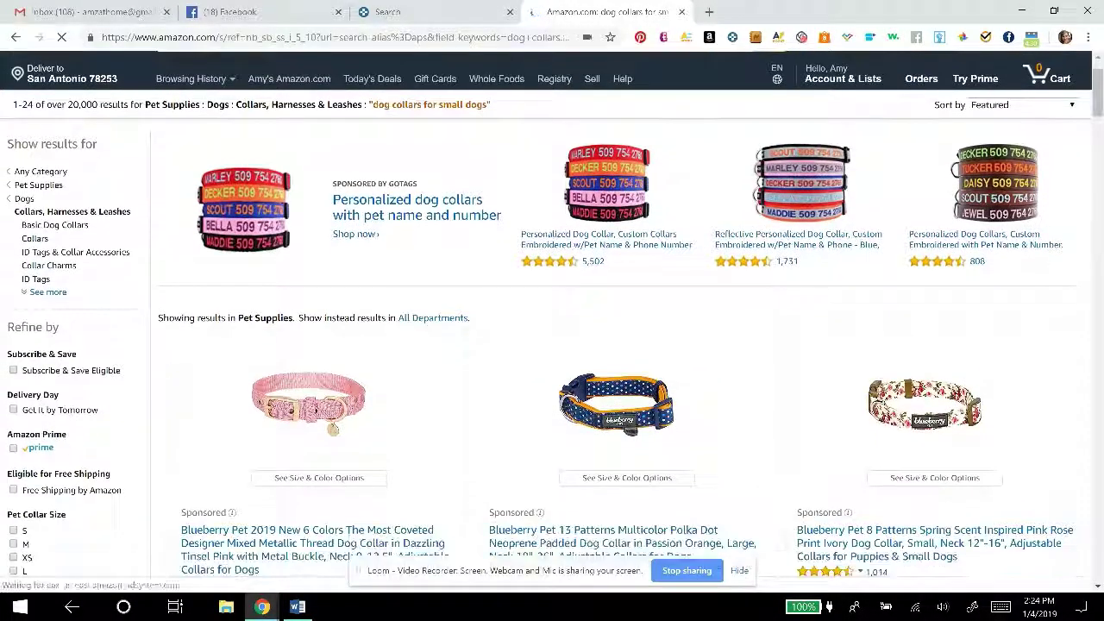
scroll(552, 345, "up", 2)
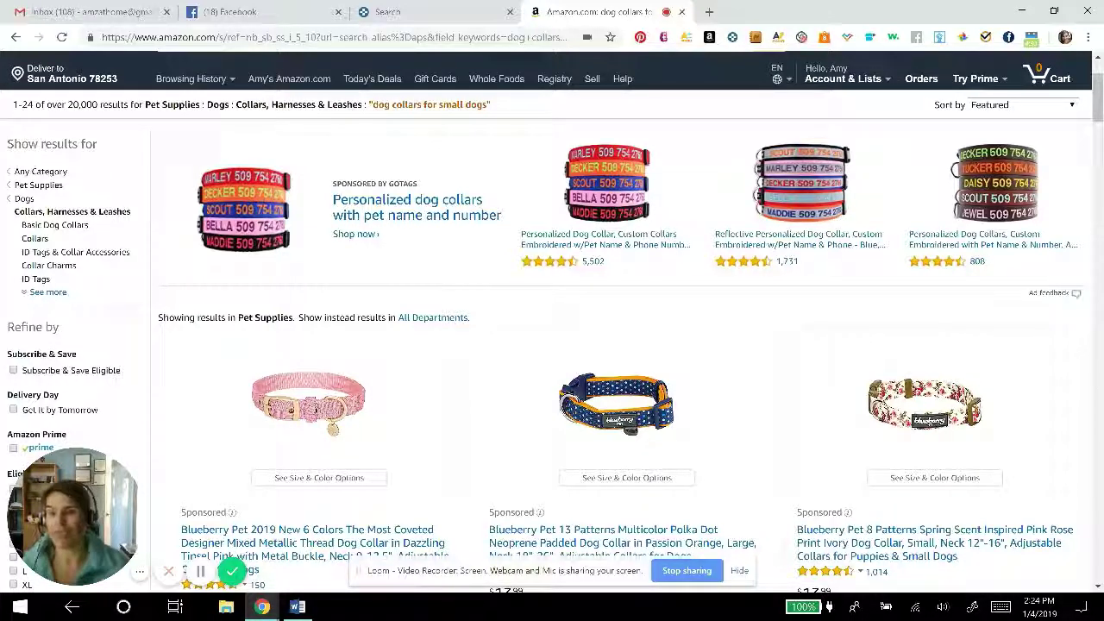
scroll(483, 389, "down", 2)
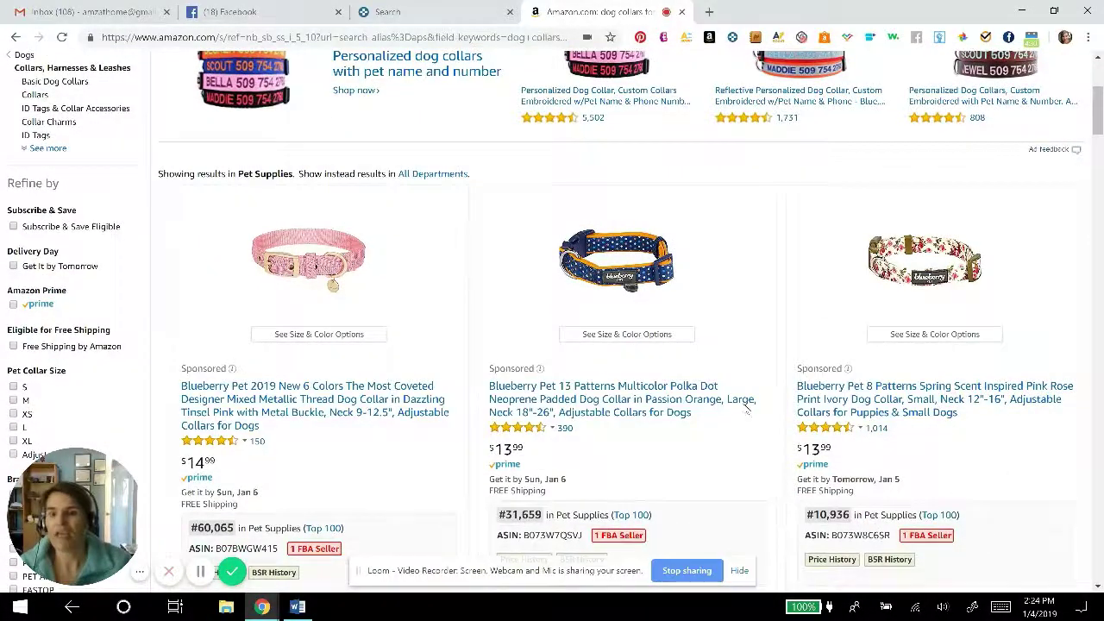
scroll(552, 345, "down", 2)
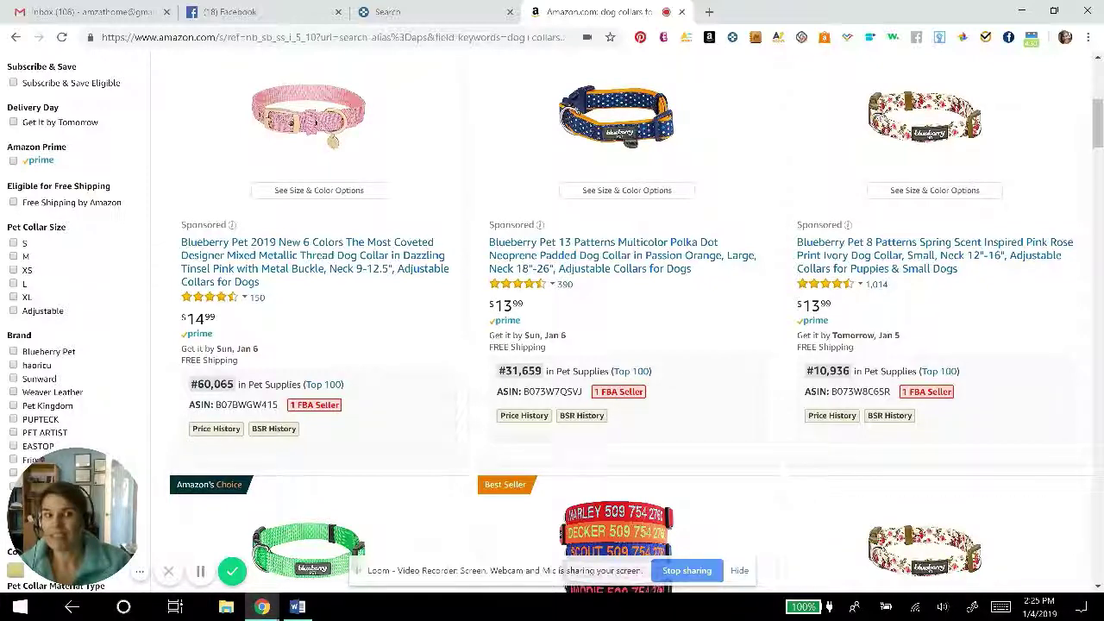
mouse_move(216, 428)
mouse_move(273, 429)
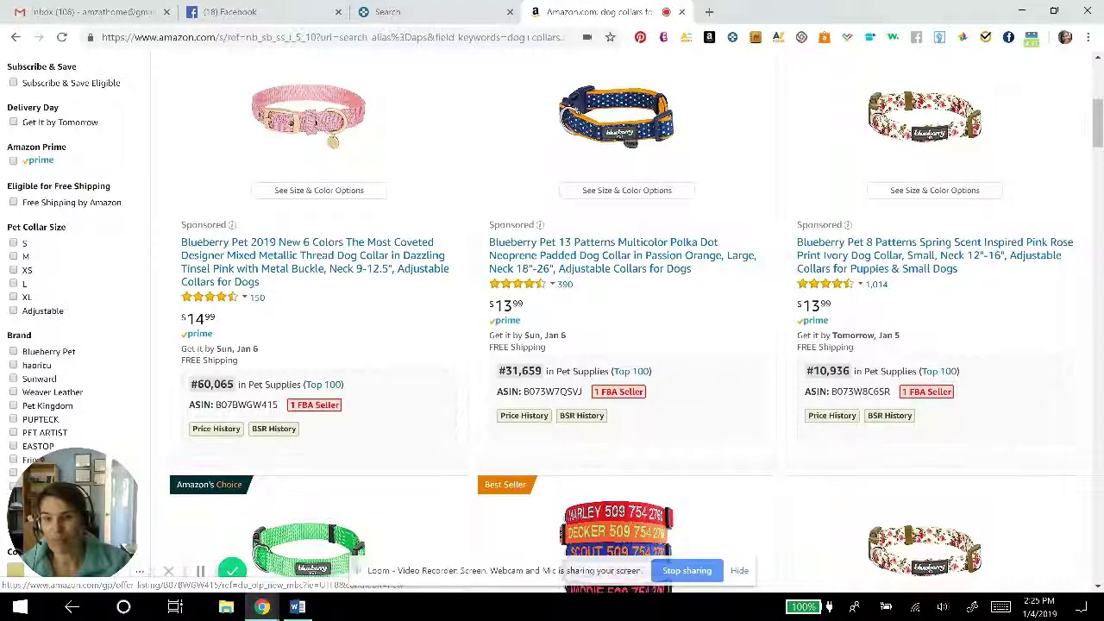
Step: Highlight the Pet Supplies ranks #31,659 (polka dot collar) and #60,065 (pink collar)
scroll(553, 323, "down", 3)
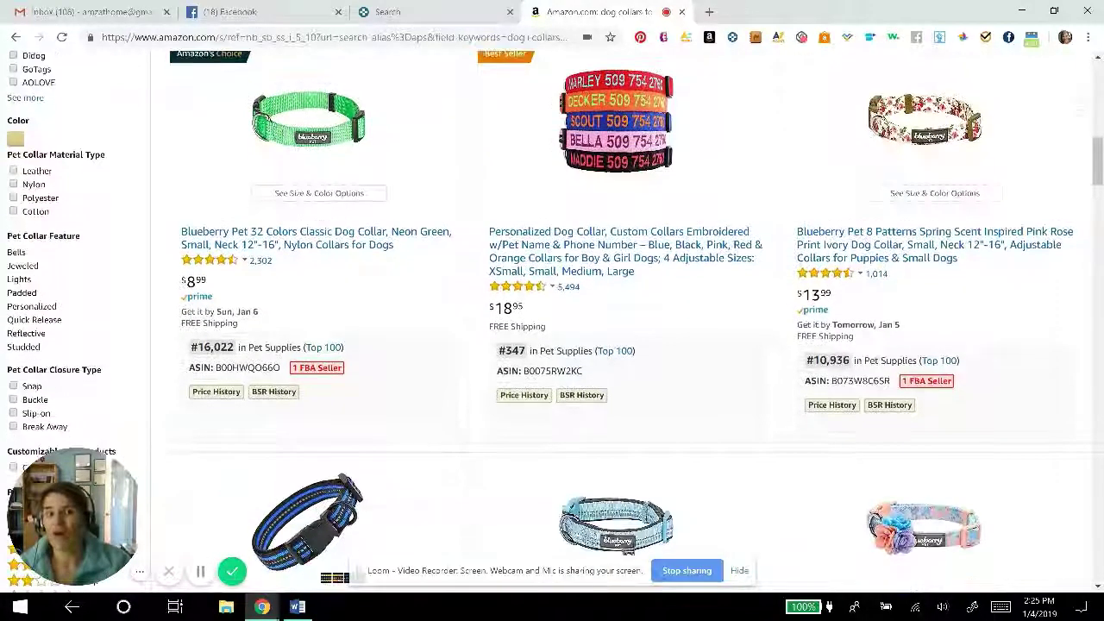
scroll(628, 409, "up", 2)
scroll(628, 408, "down", 3)
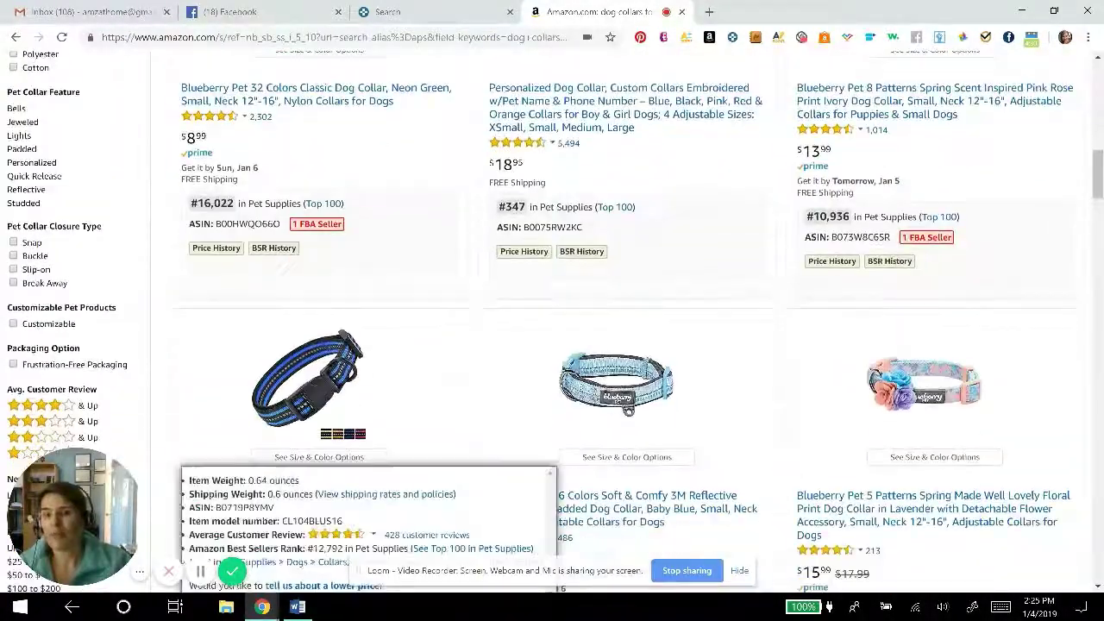
scroll(628, 409, "down", 3)
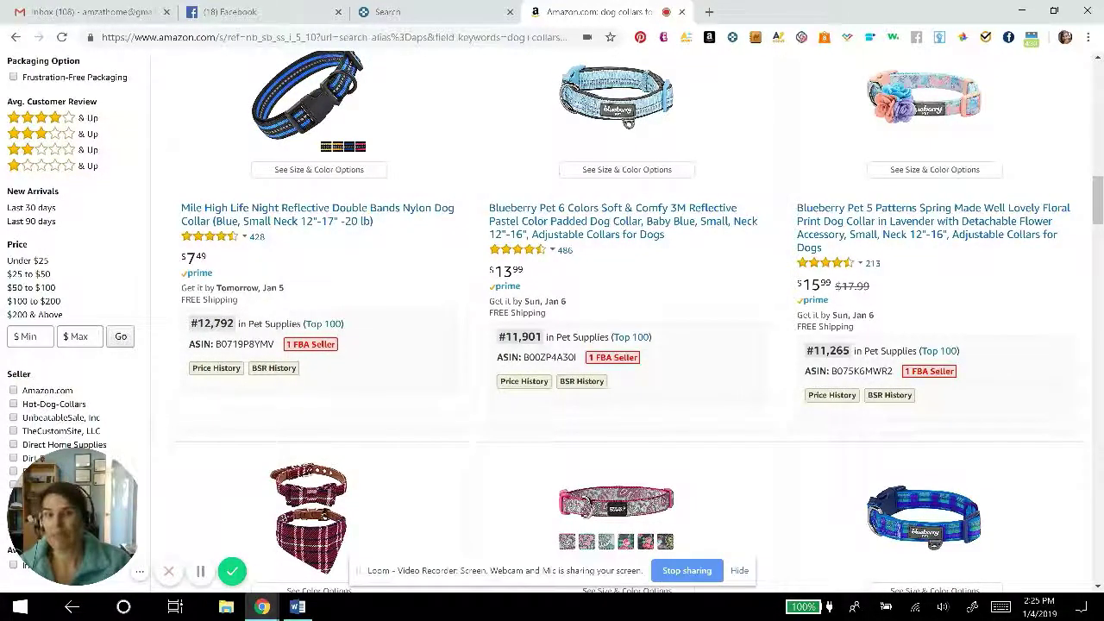
scroll(628, 345, "up", 5)
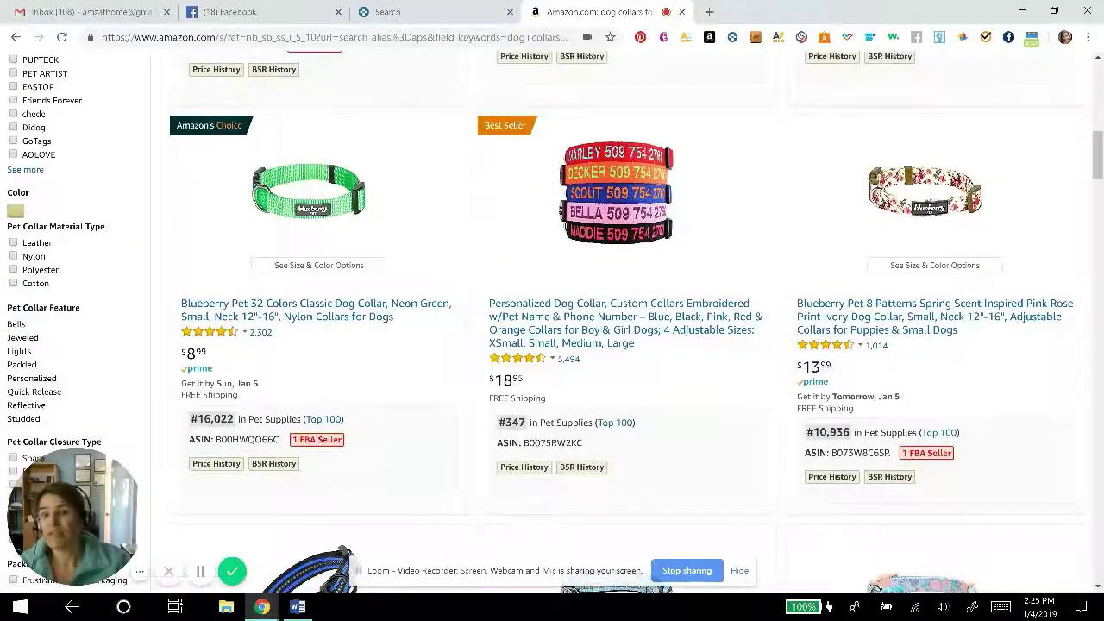
scroll(552, 345, "up", 3)
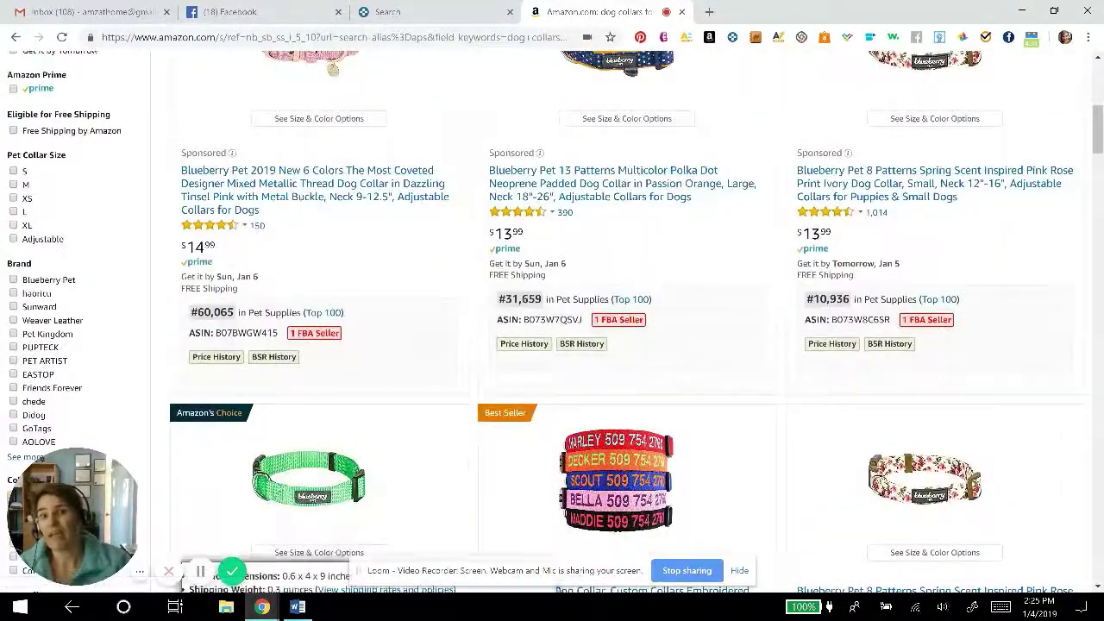
scroll(552, 345, "down", 2)
scroll(552, 345, "up", 3)
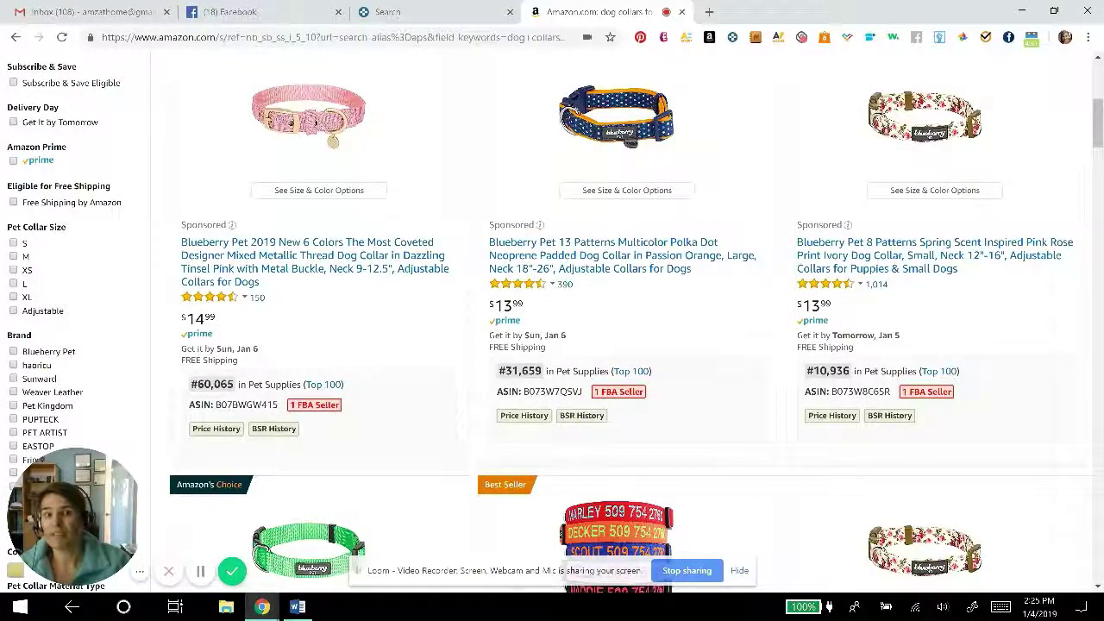
double_click(524, 371)
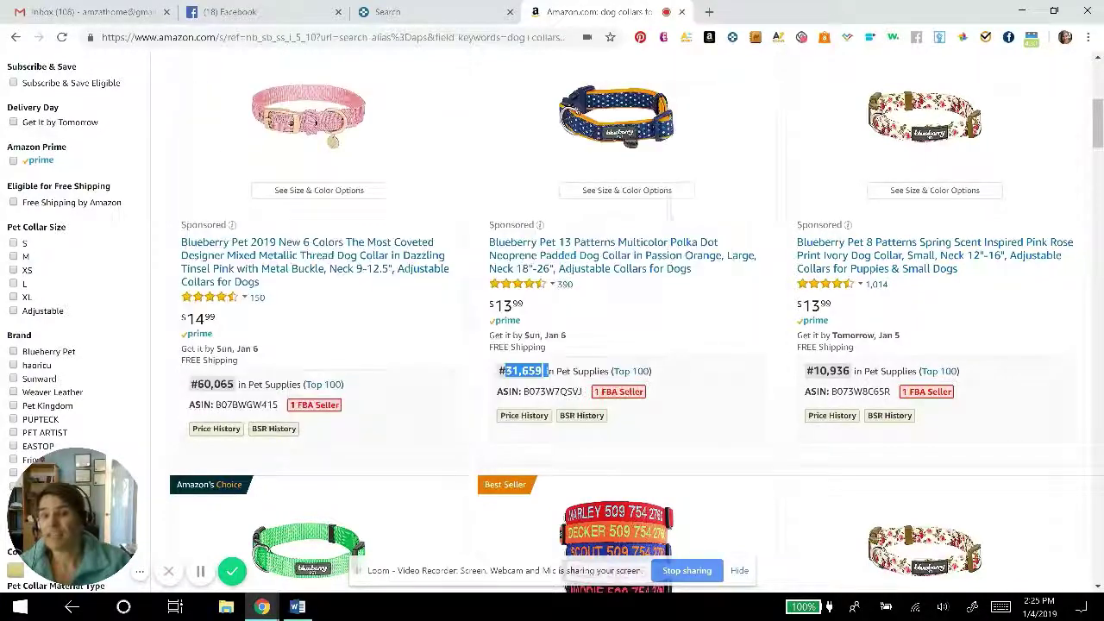
double_click(211, 384)
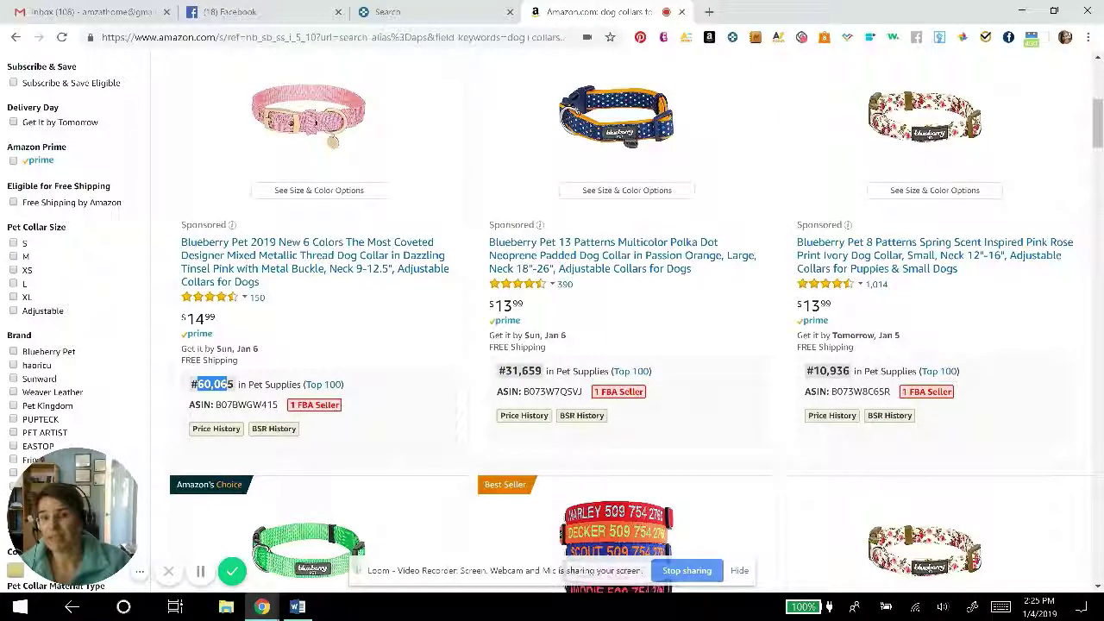
scroll(211, 384, "down", 2)
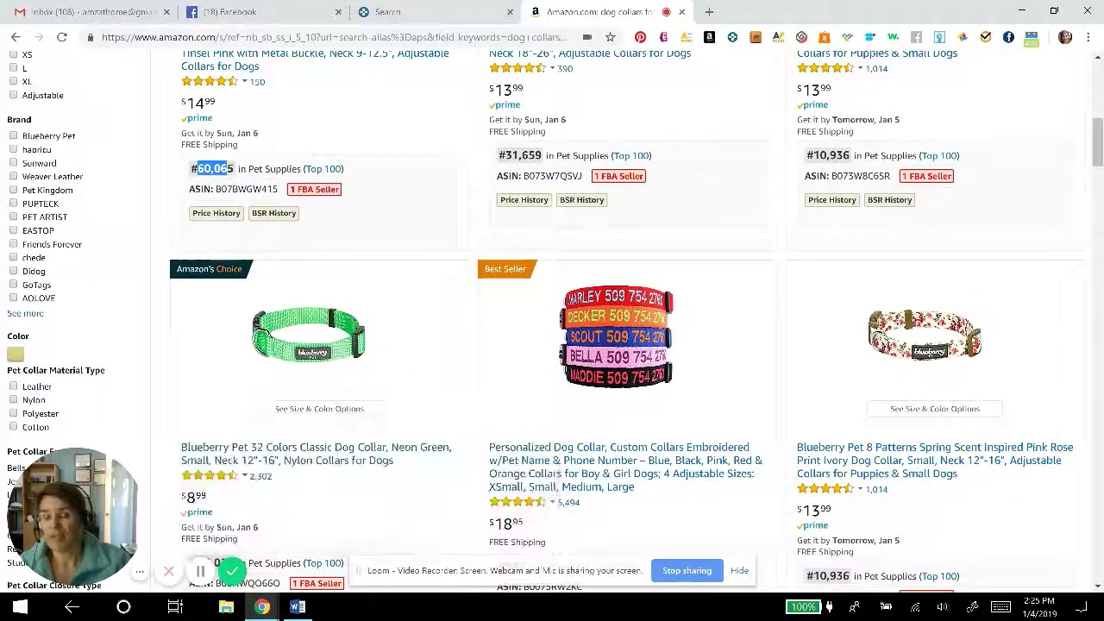
scroll(212, 384, "down", 1)
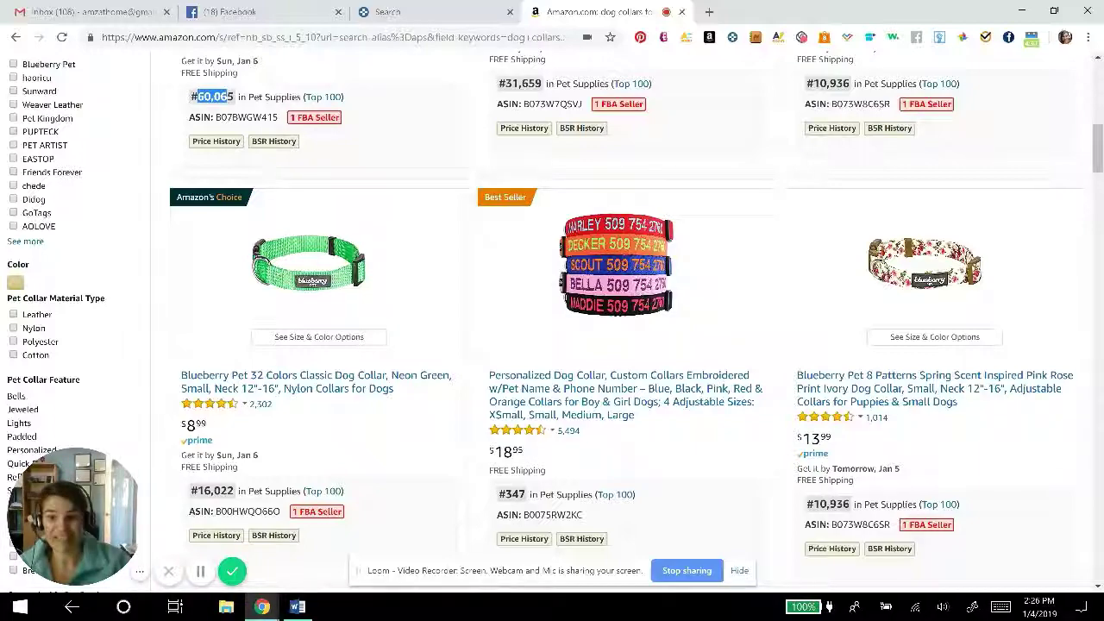
Step: Review the Amazon collar listings, then switch to Keepa's 'dog collars for medium dogs' results
scroll(418, 397, "up", 10)
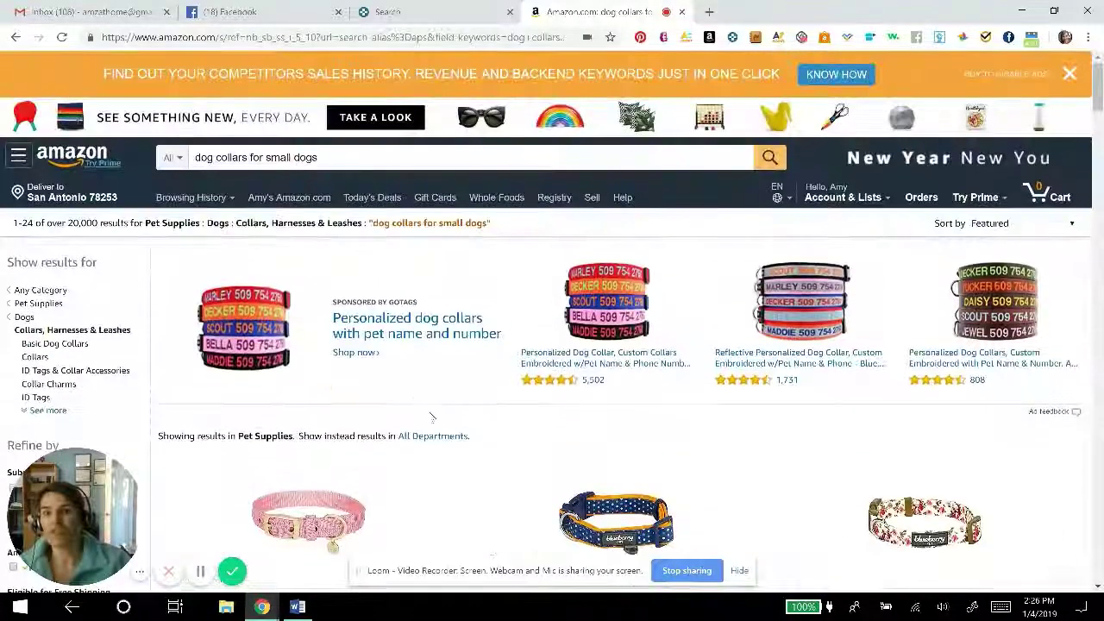
scroll(345, 362, "down", 2)
scroll(370, 500, "down", 8)
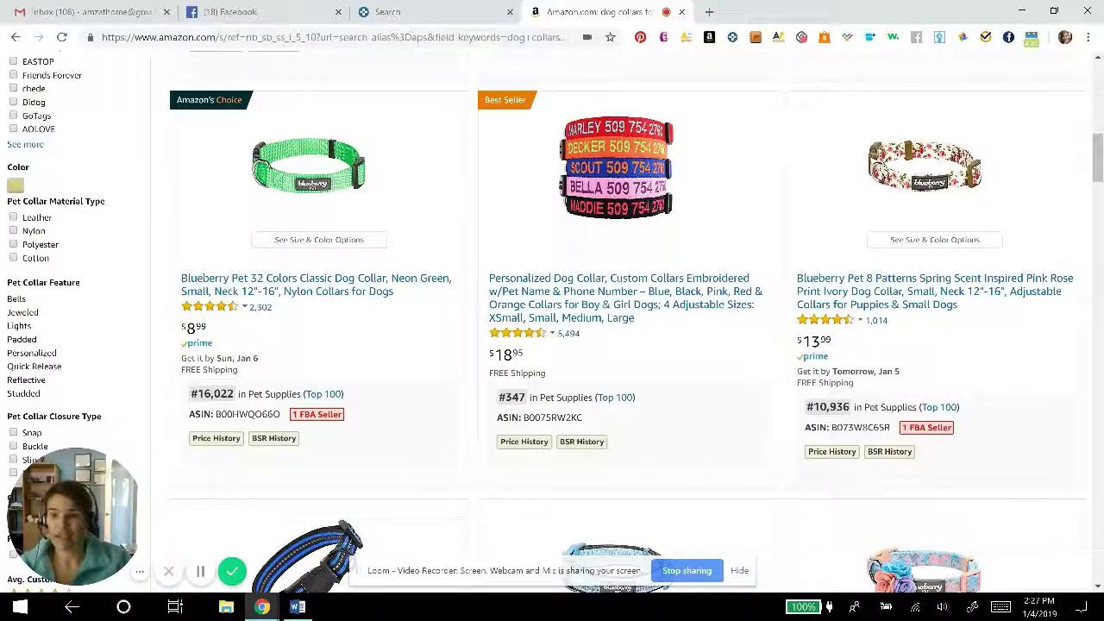
scroll(552, 328, "up", 5)
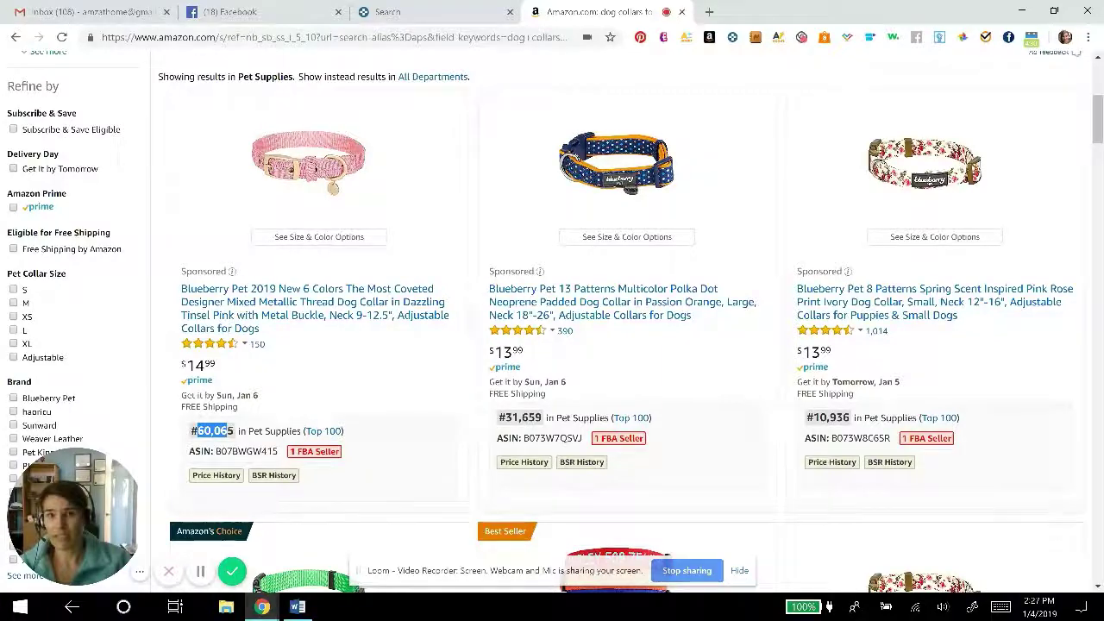
left_click(406, 11)
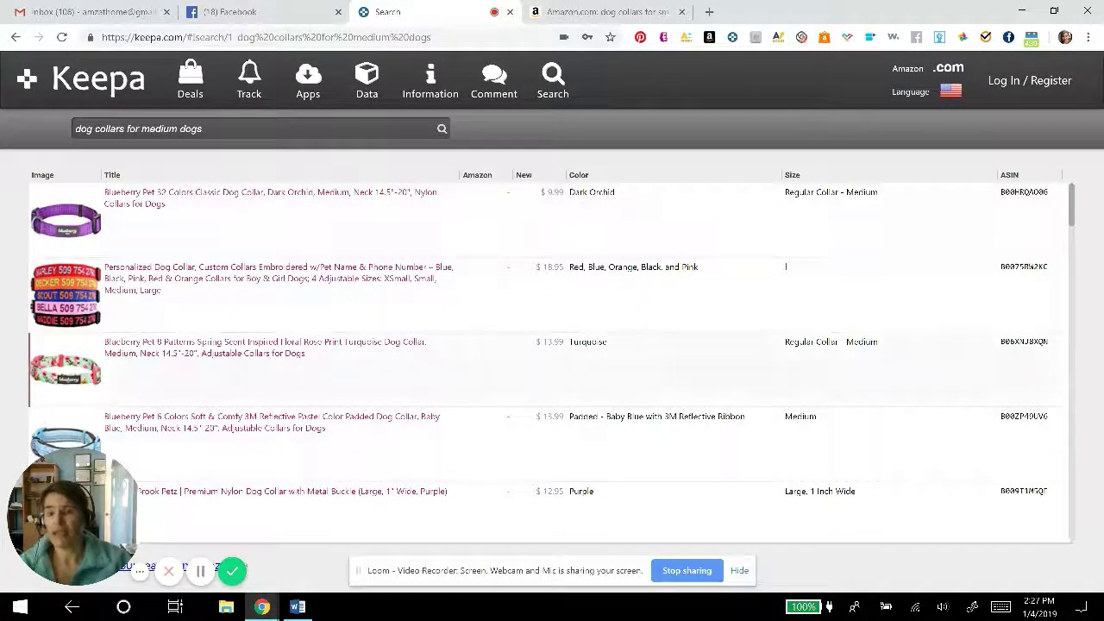
scroll(553, 432, "down", 5)
scroll(552, 363, "down", 1)
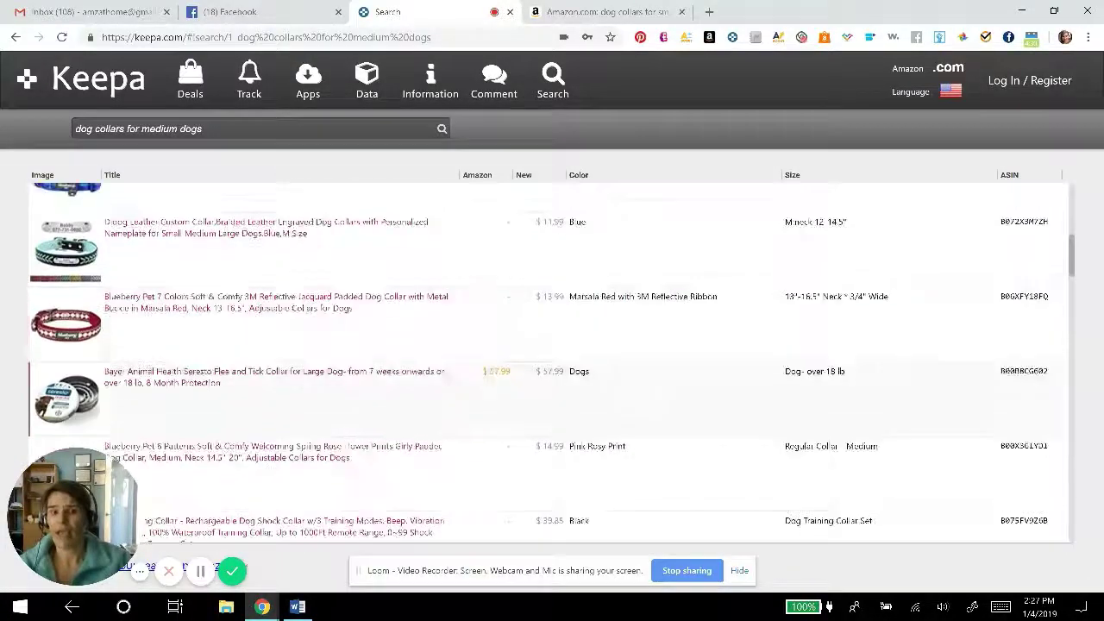
scroll(552, 362, "up", 2)
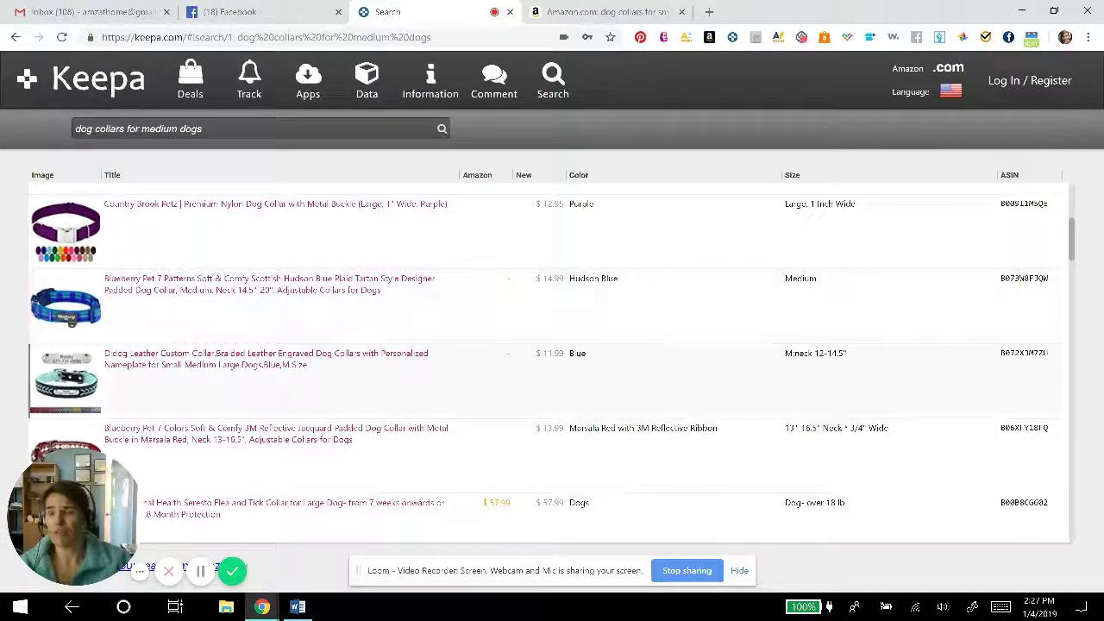
scroll(552, 363, "down", 2)
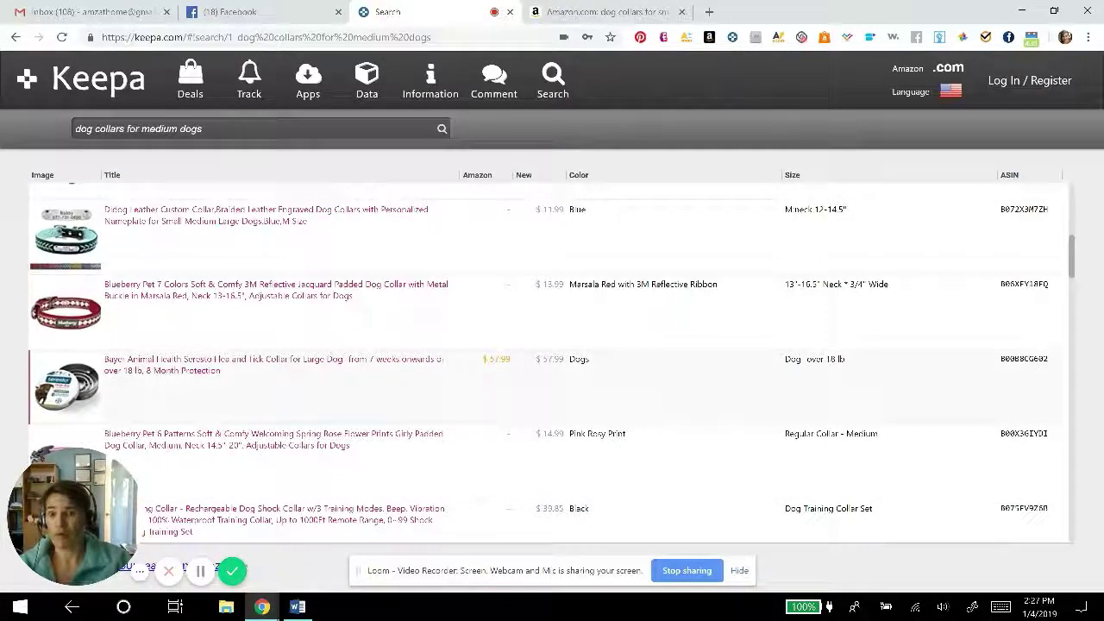
scroll(552, 362, "down", 3)
scroll(552, 362, "down", 7)
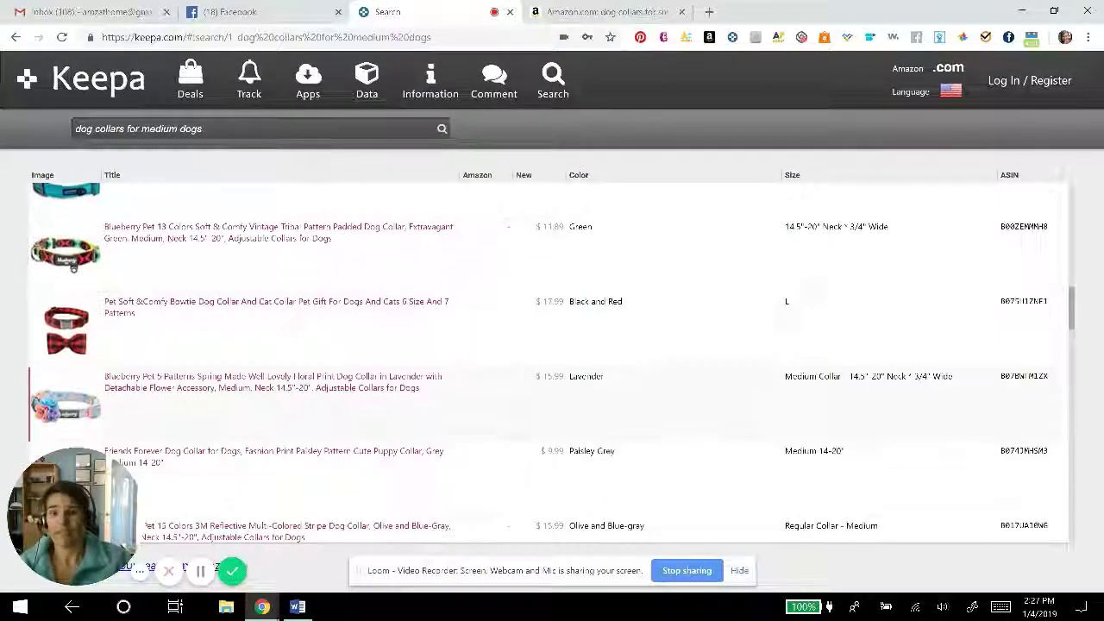
scroll(552, 362, "up", 10)
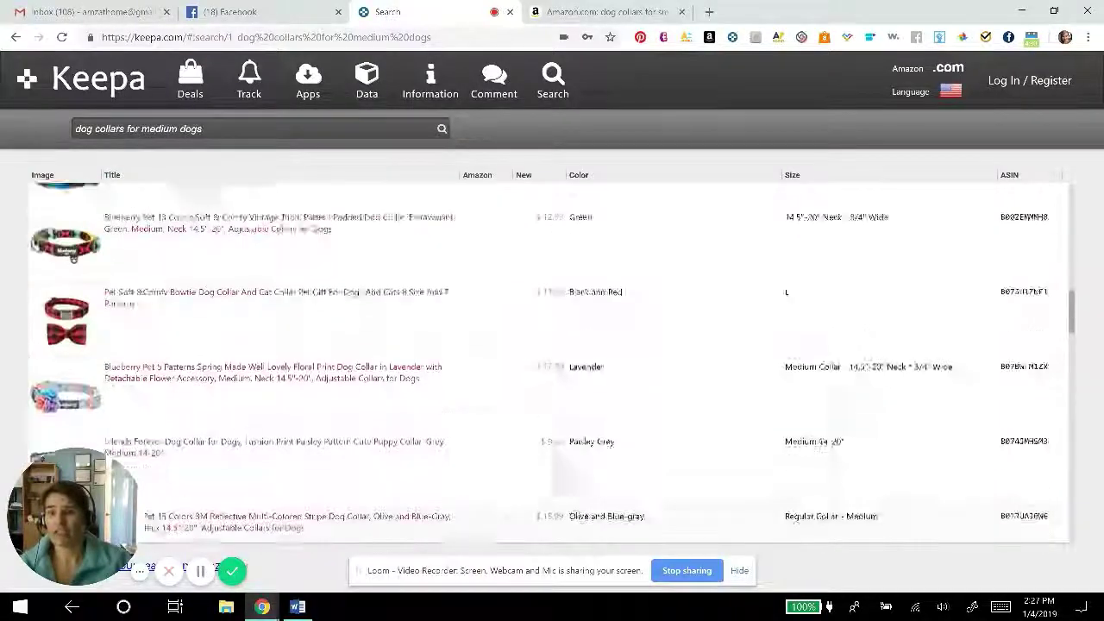
scroll(552, 363, "up", 2)
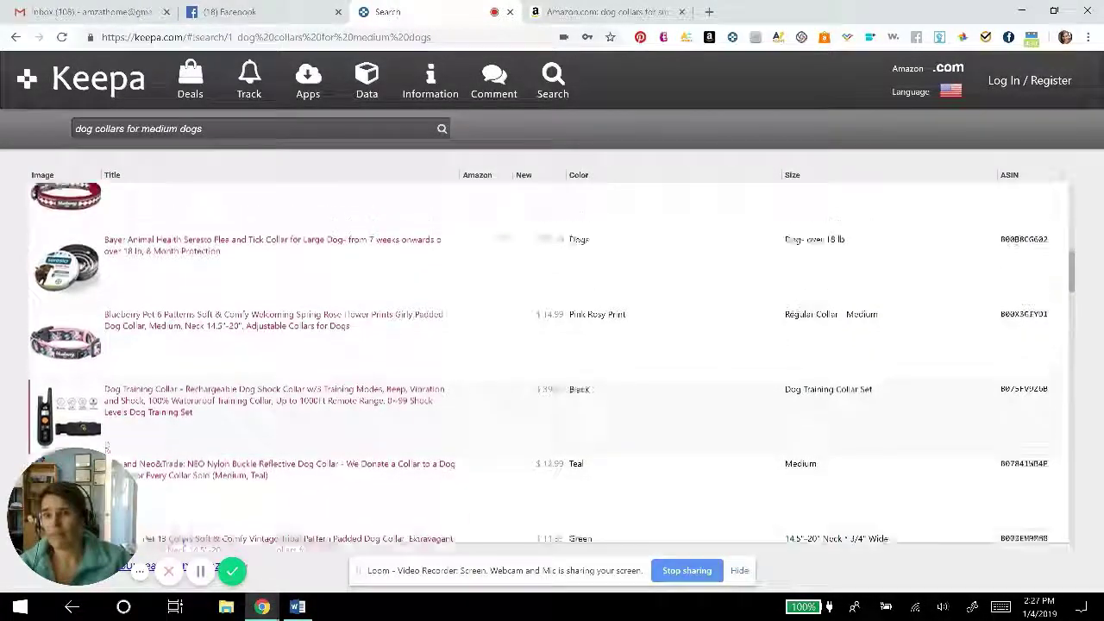
scroll(393, 559, "up", 3)
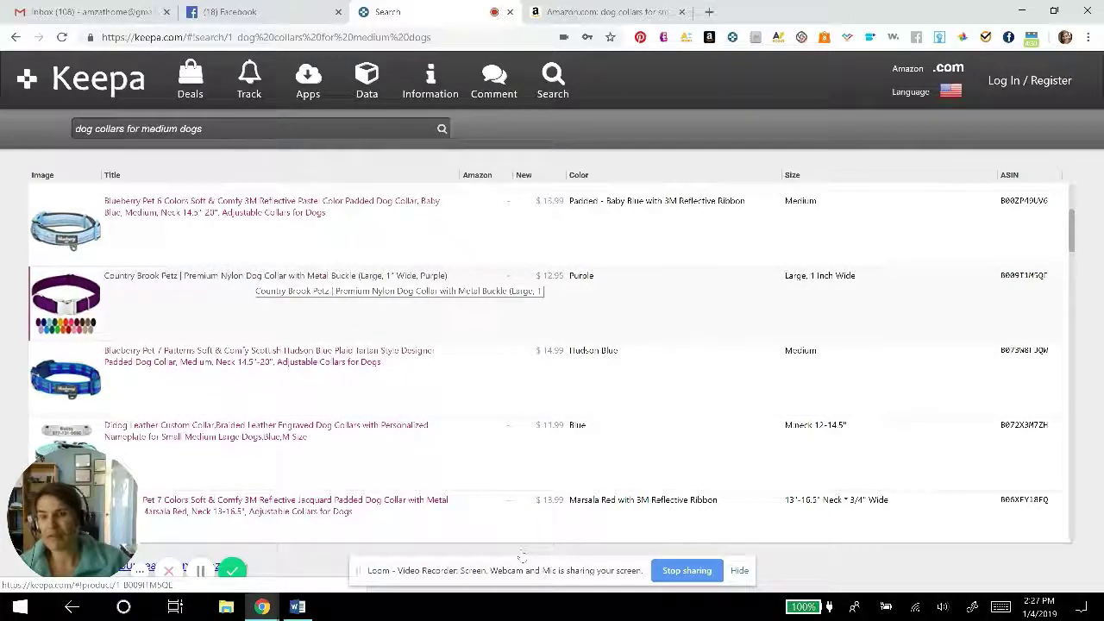
Step: Show the Country Brook Petz purple collar's Keepa price history, flat at $12.95
left_click(258, 275)
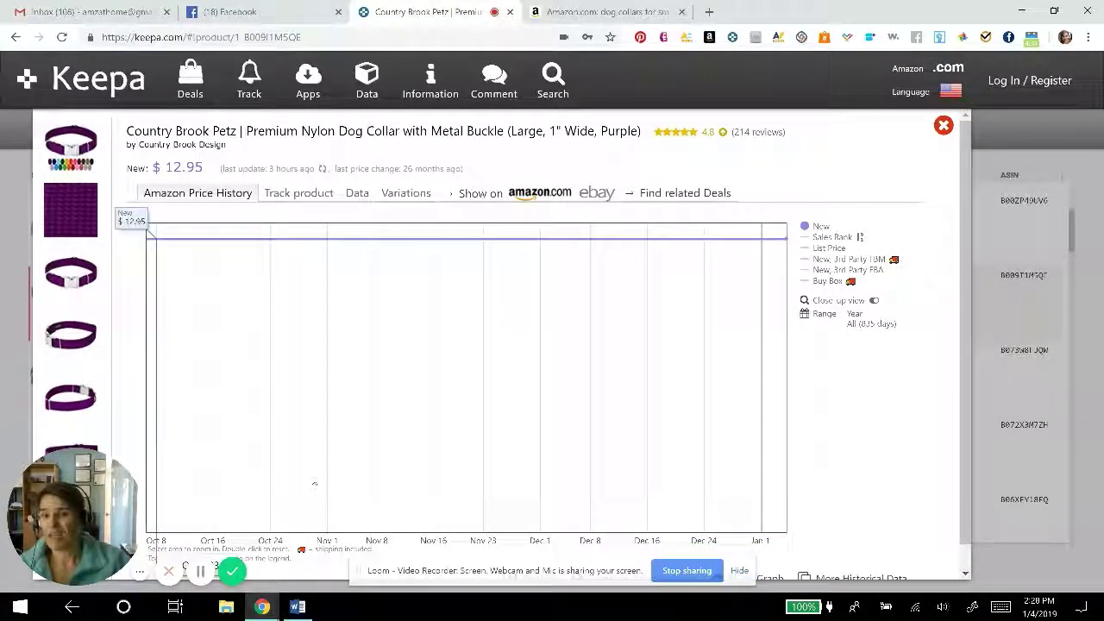
scroll(316, 480, "down", 1)
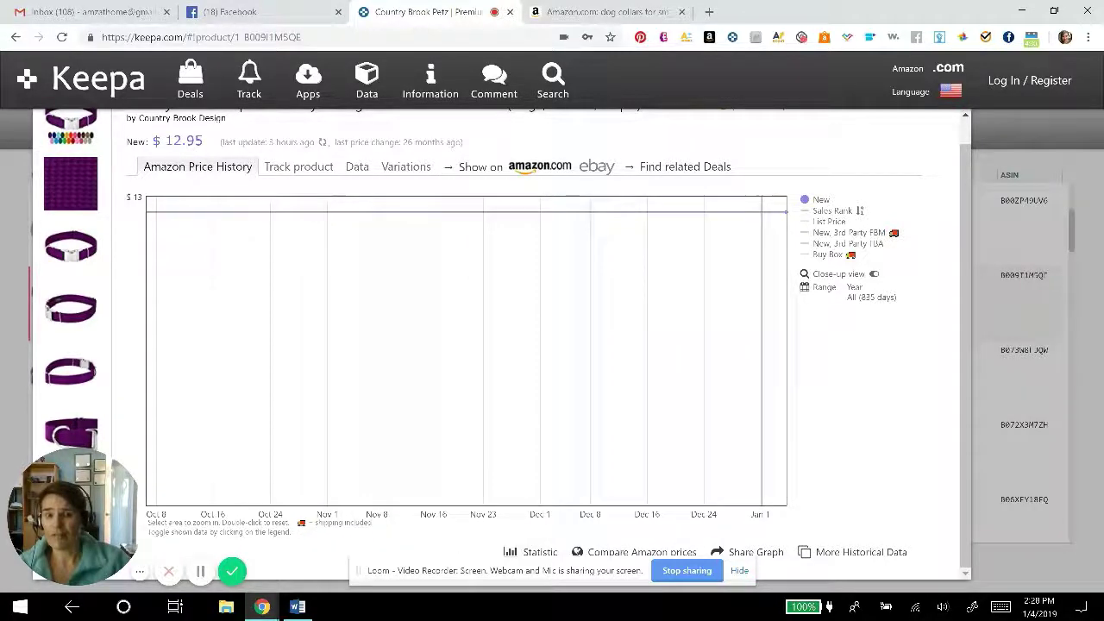
mouse_move(535, 552)
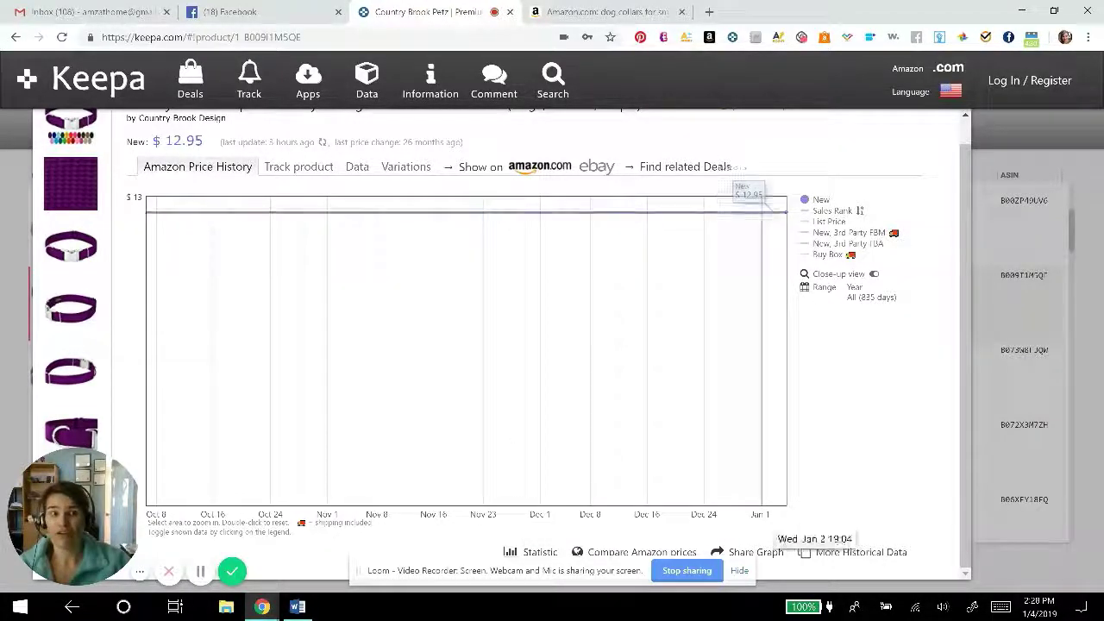
scroll(776, 535, "up", 1)
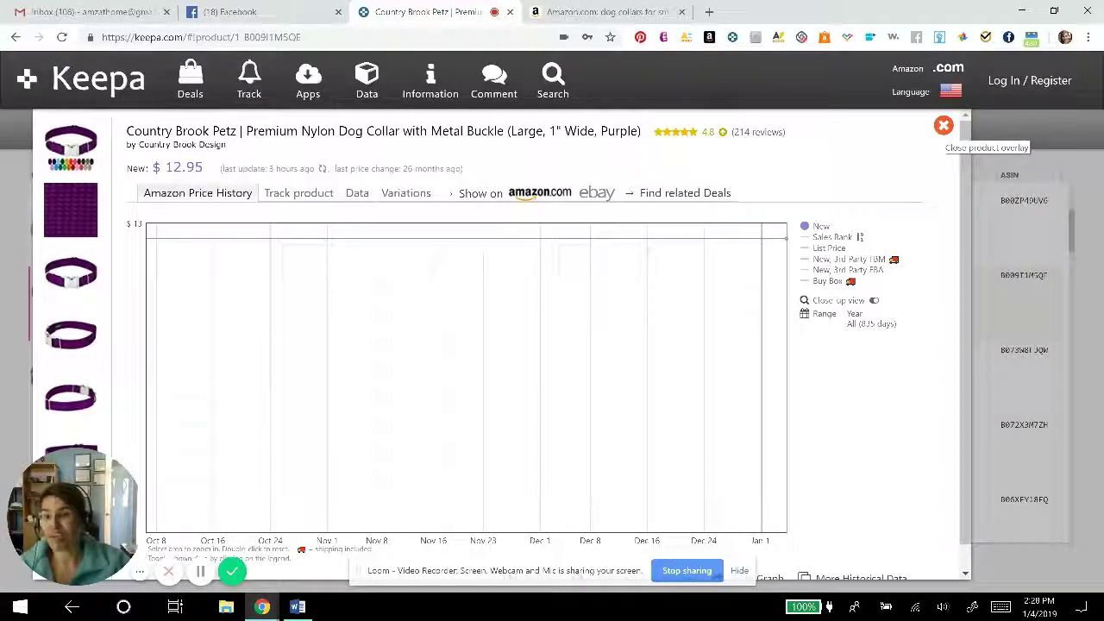
Step: Replace the Country Brook Petz chart with the DOG CARE Dog Training Collar's price history
left_click(944, 126)
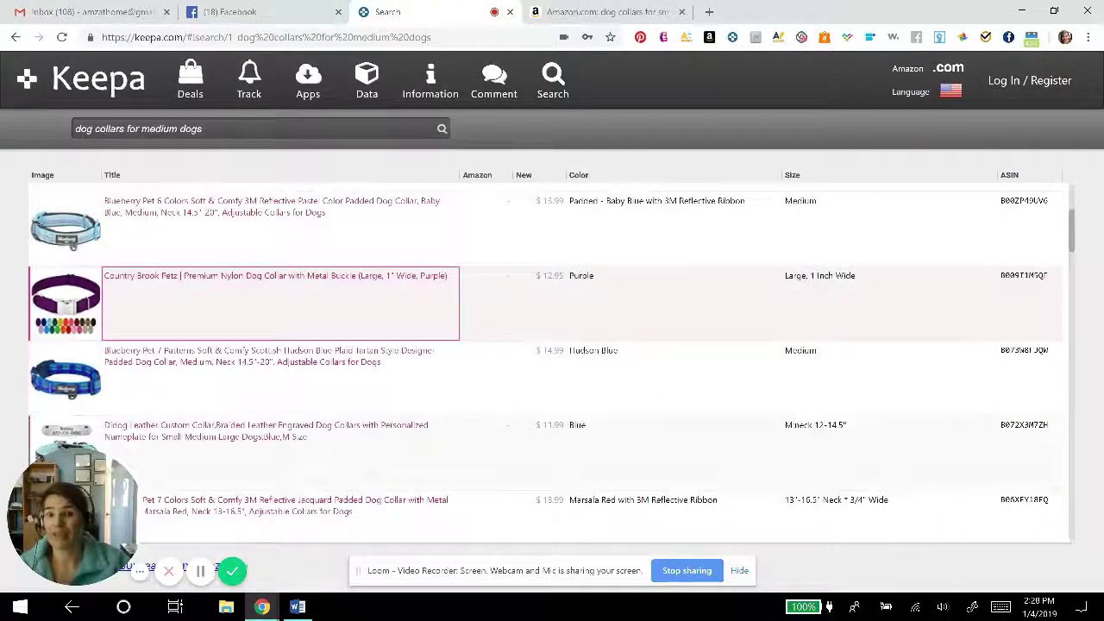
scroll(69, 466, "down", 2)
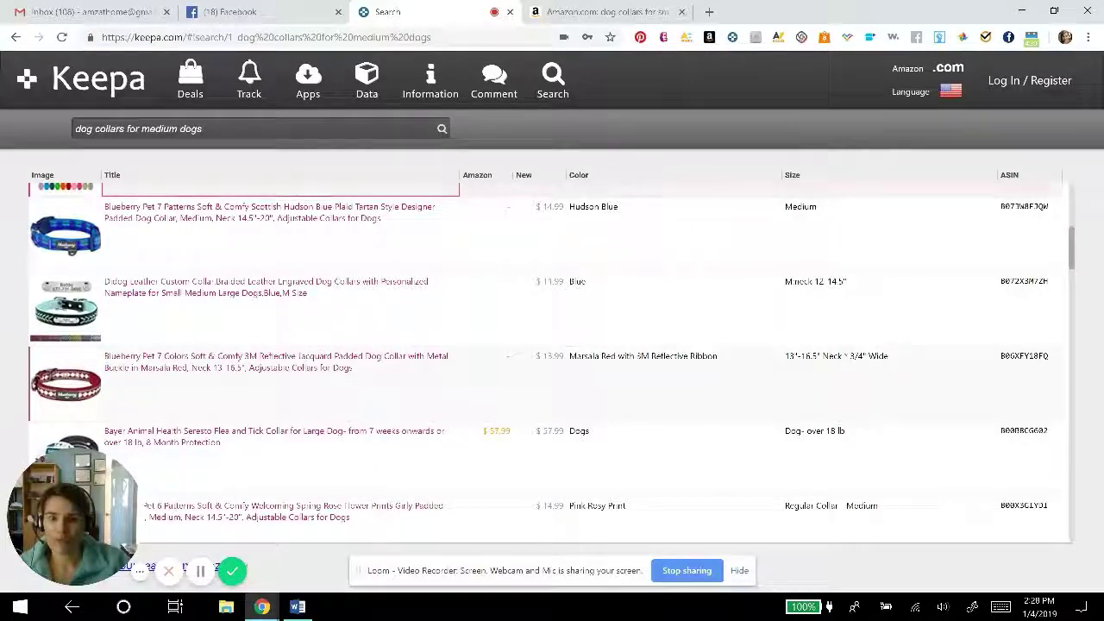
scroll(69, 466, "down", 2)
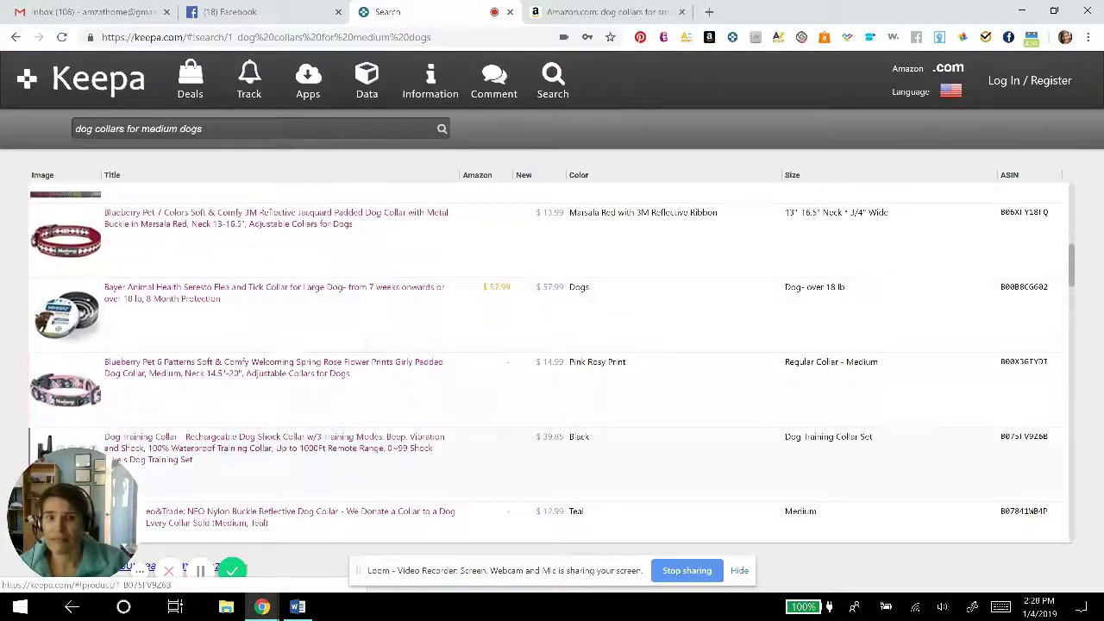
scroll(69, 349, "down", 2)
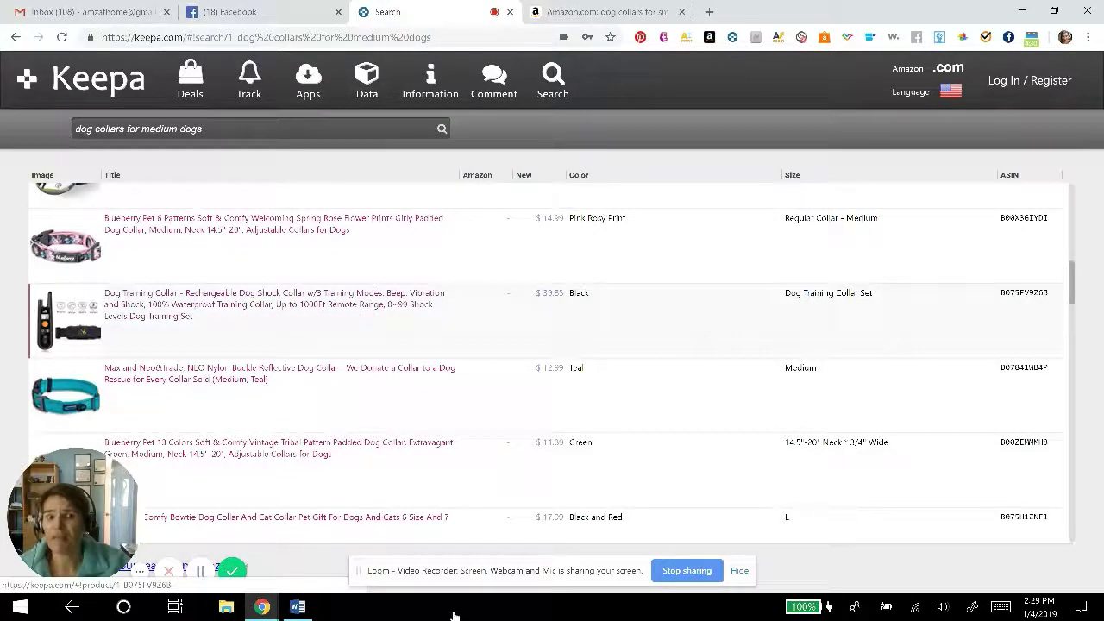
left_click(215, 306)
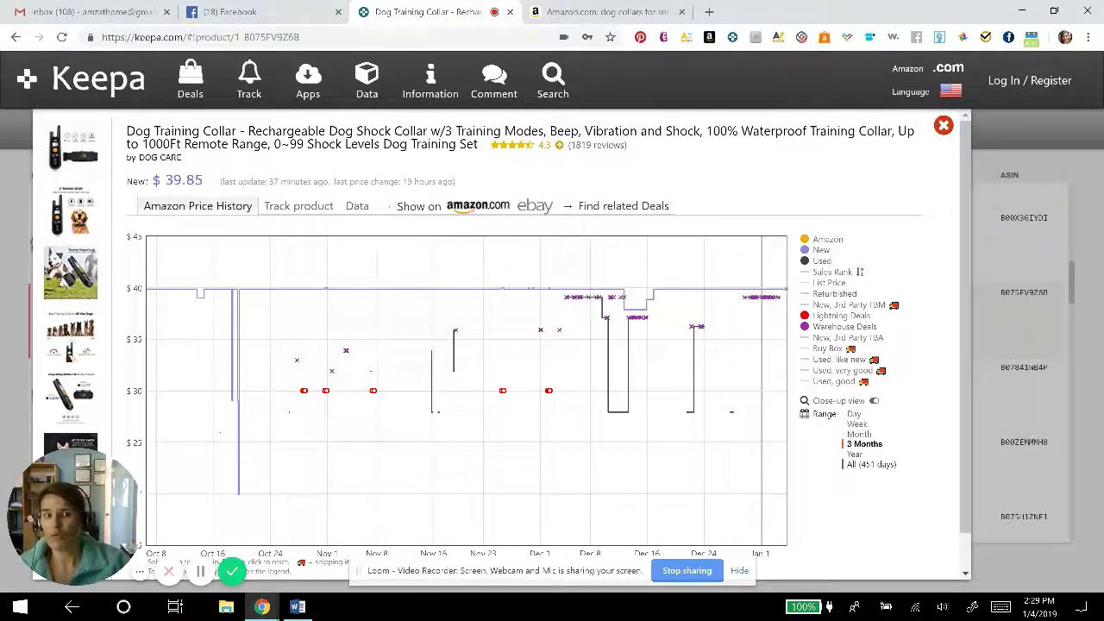
Step: Set the Dog Training Collar chart range to All (451 days)
left_click(845, 463)
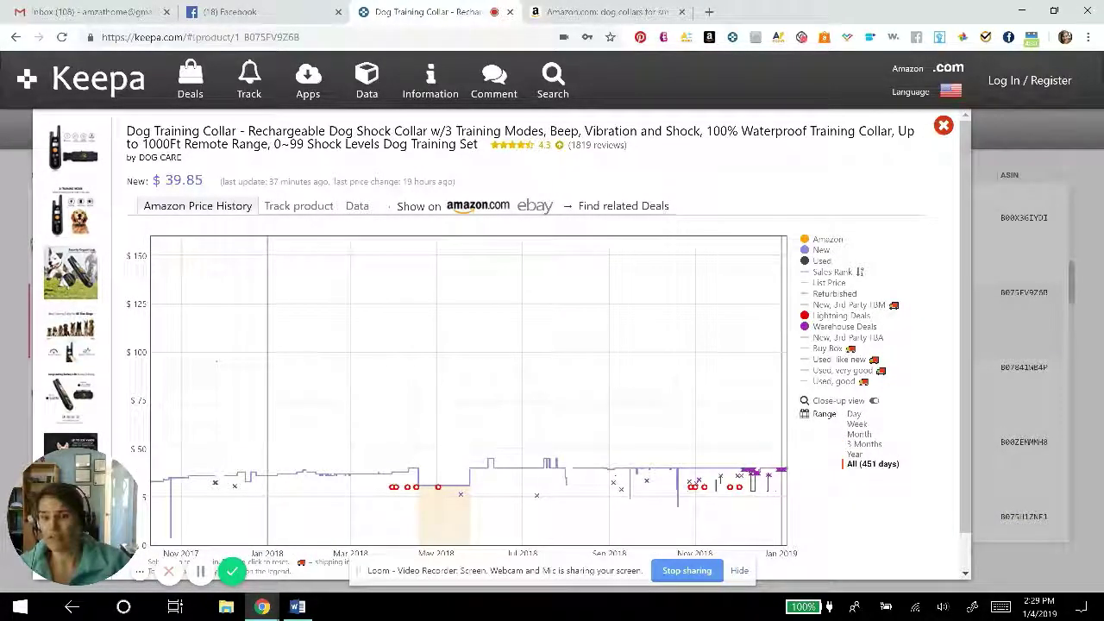
scroll(528, 440, "down", 1)
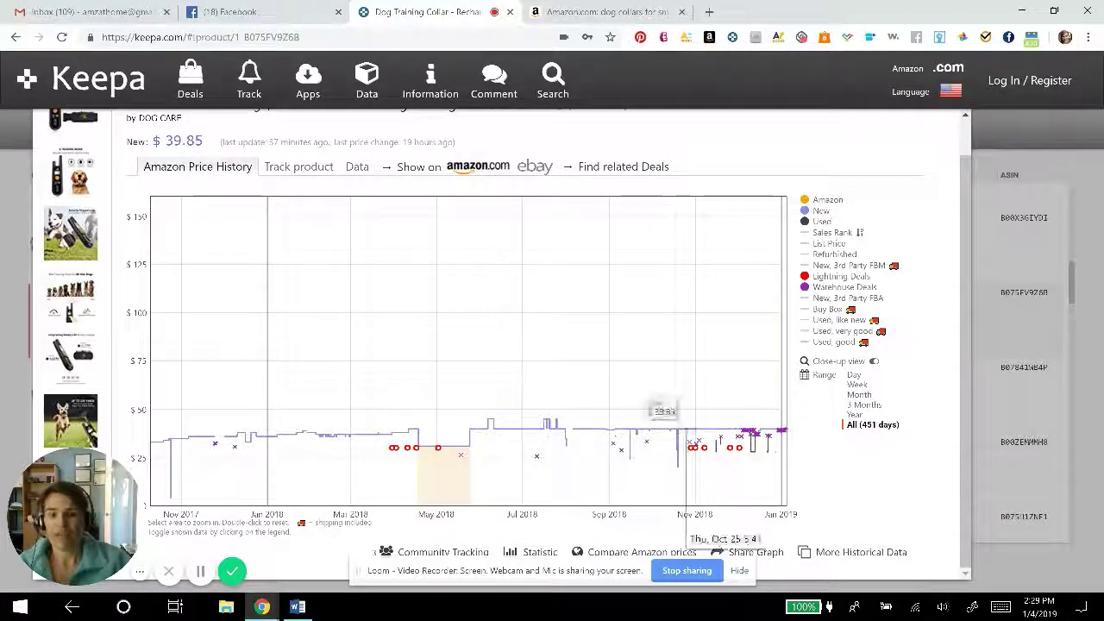
mouse_move(532, 552)
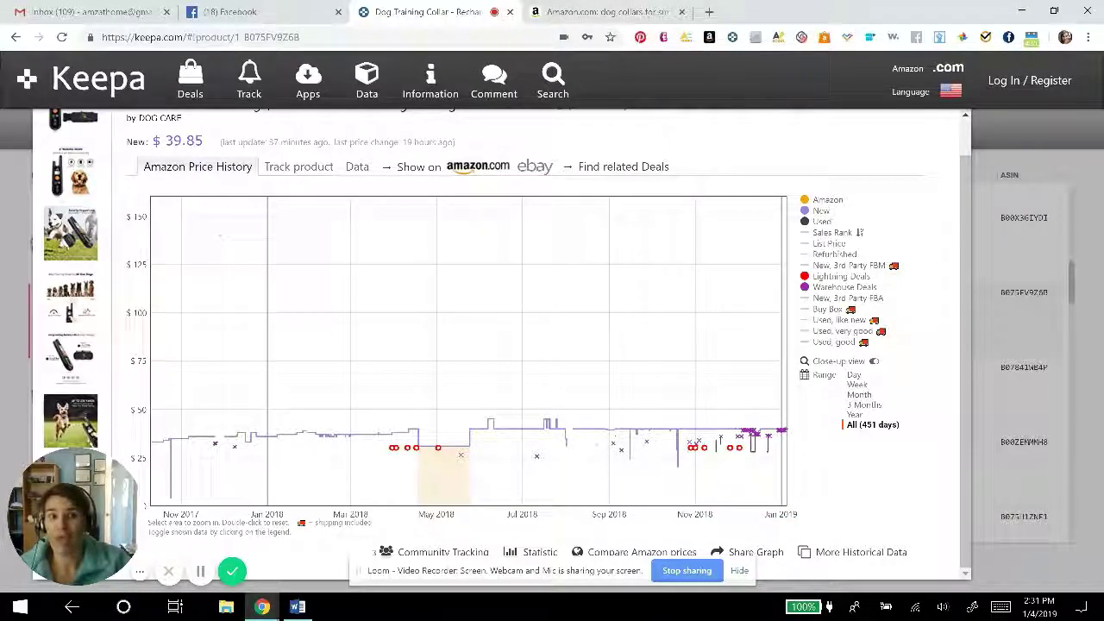
Step: Open the Blueberry Pet 32 Colors collar's Amazon page and scroll to its Keepa chart
left_click(604, 11)
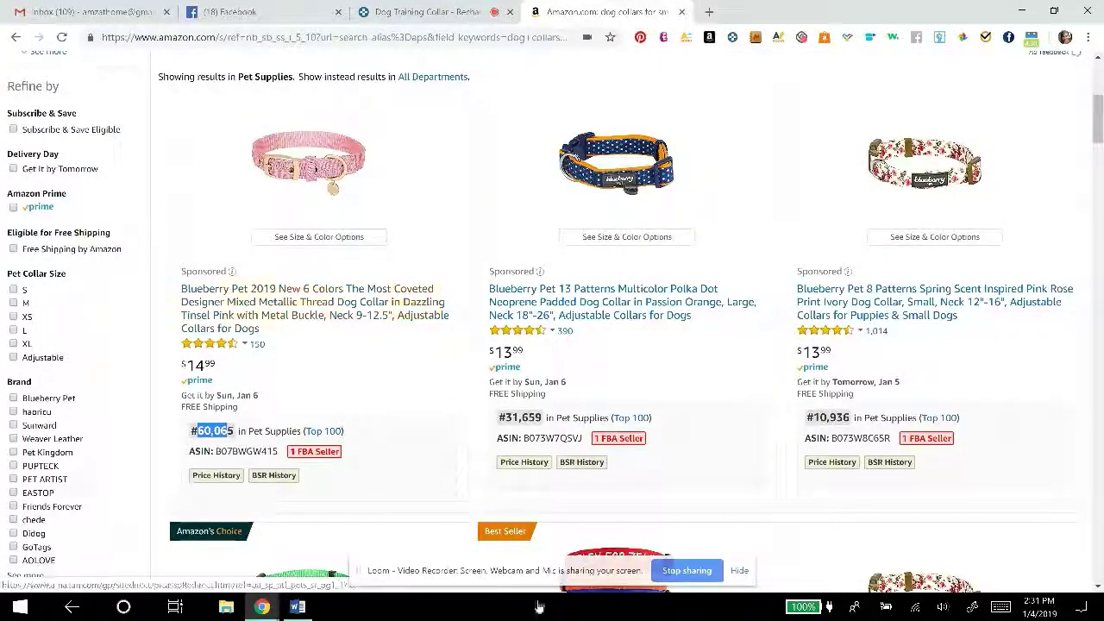
scroll(561, 376, "down", 4)
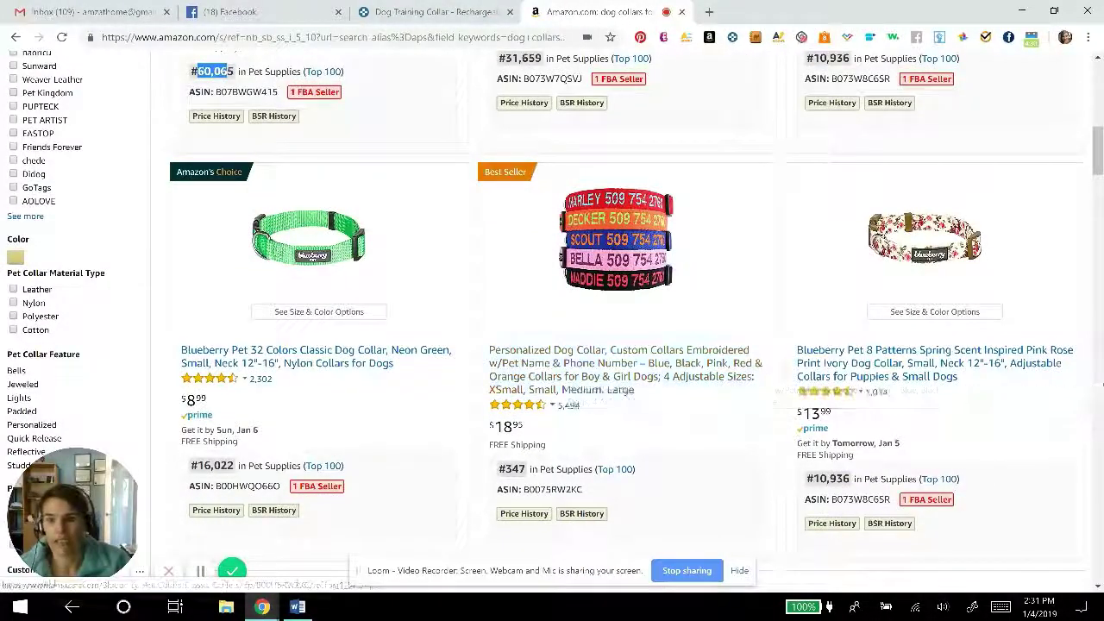
left_click(268, 362)
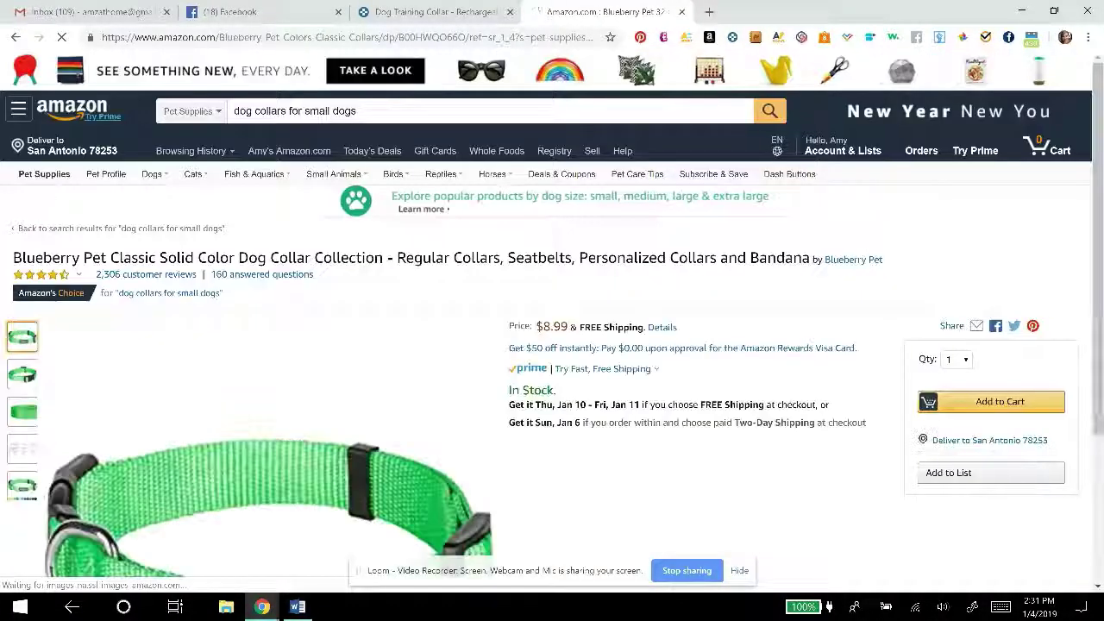
scroll(553, 345, "down", 4)
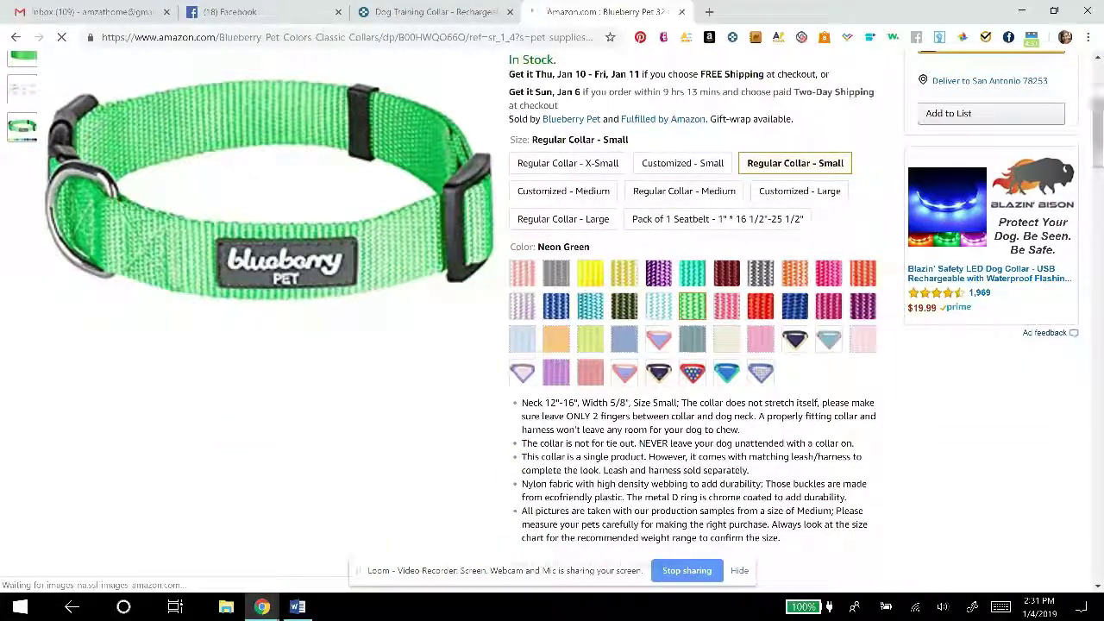
scroll(552, 346, "down", 6)
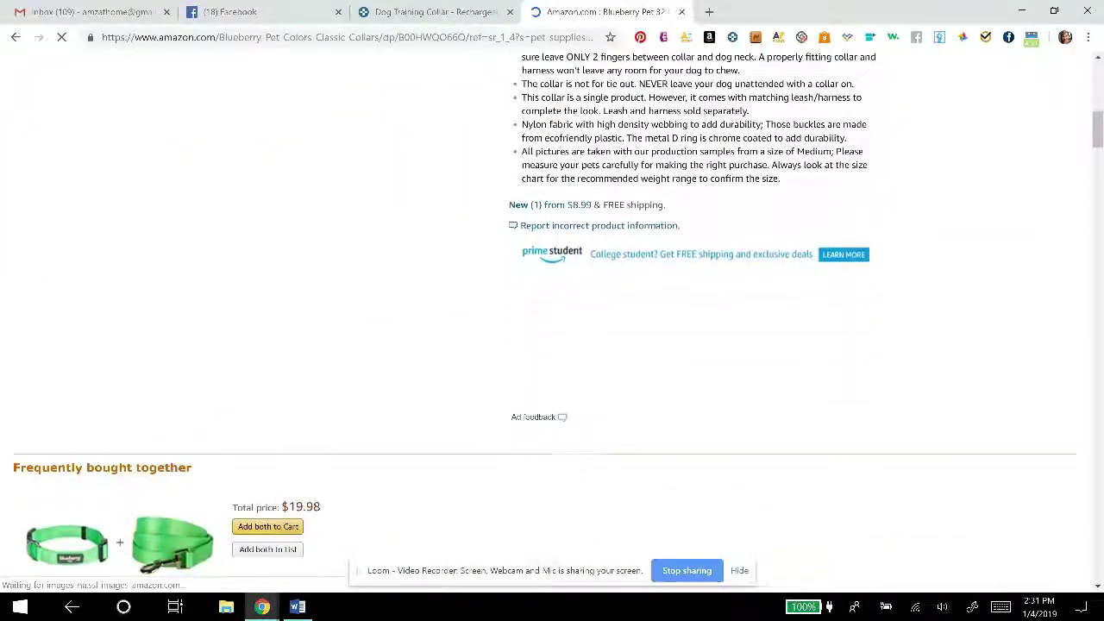
scroll(552, 345, "down", 2)
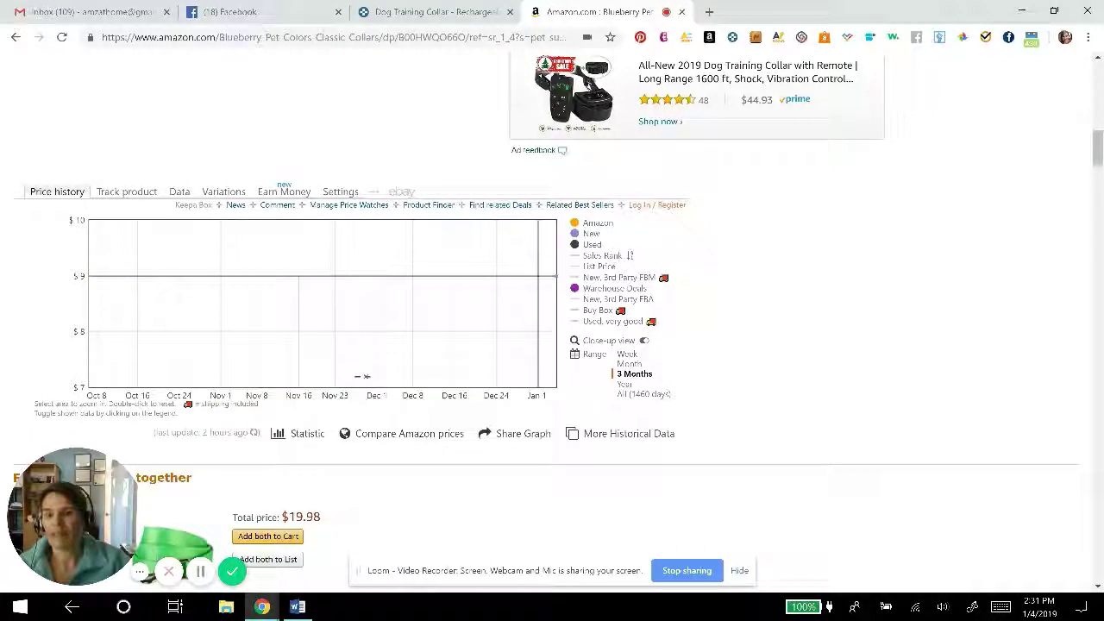
mouse_move(302, 433)
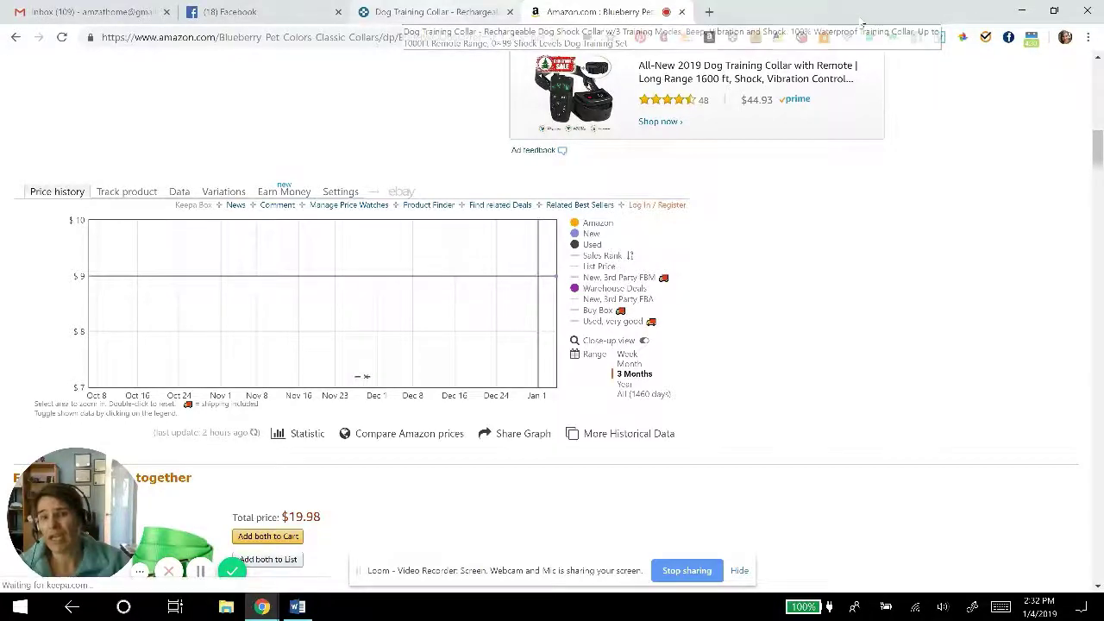
Step: In Keepa, close the Dog Training Collar overlay and open Track > Tracking Overview
left_click(436, 12)
key("Escape")
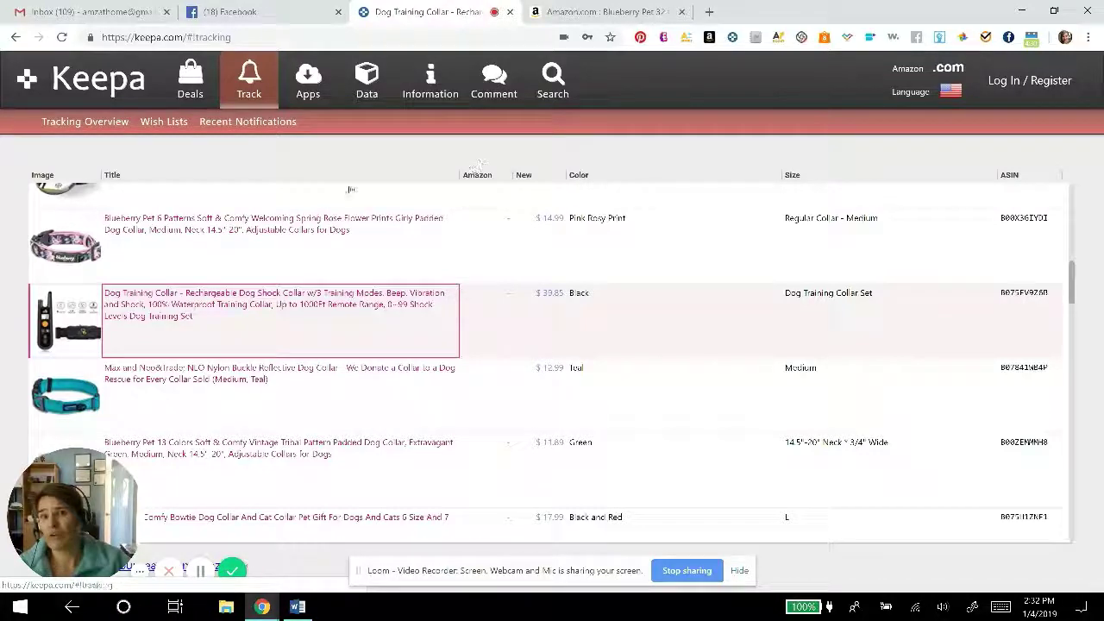
scroll(263, 350, "up", 3)
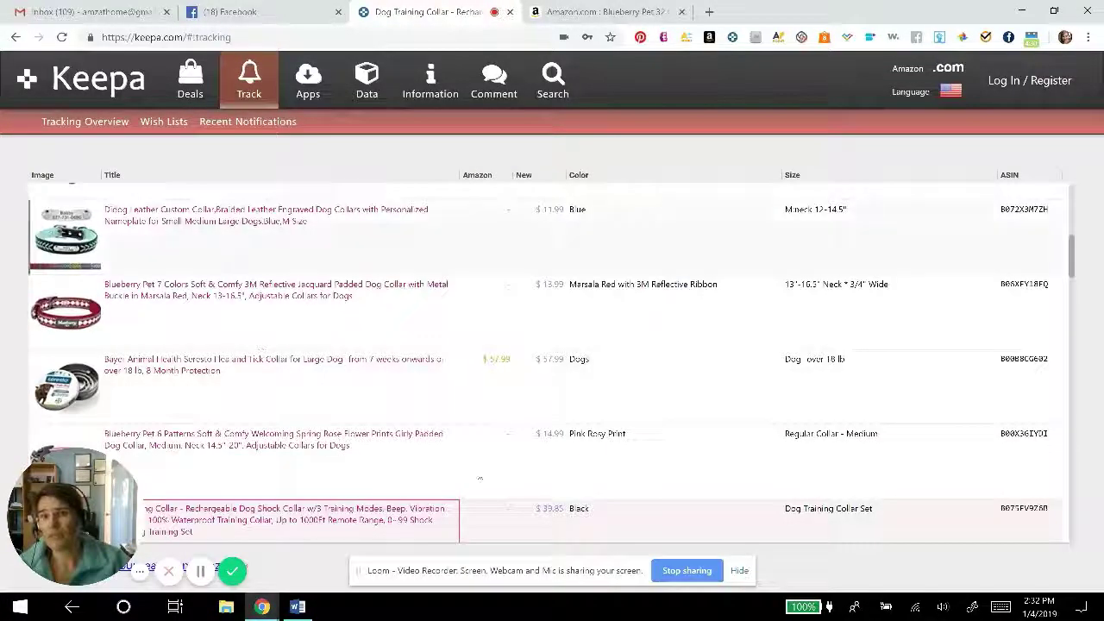
scroll(480, 478, "up", 5)
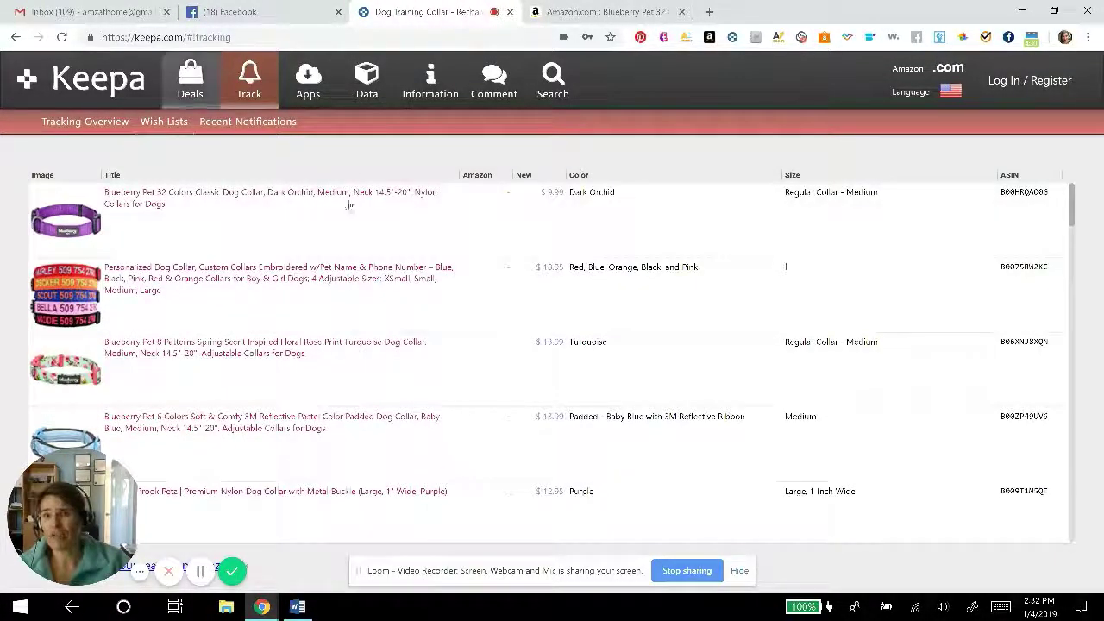
left_click(180, 251)
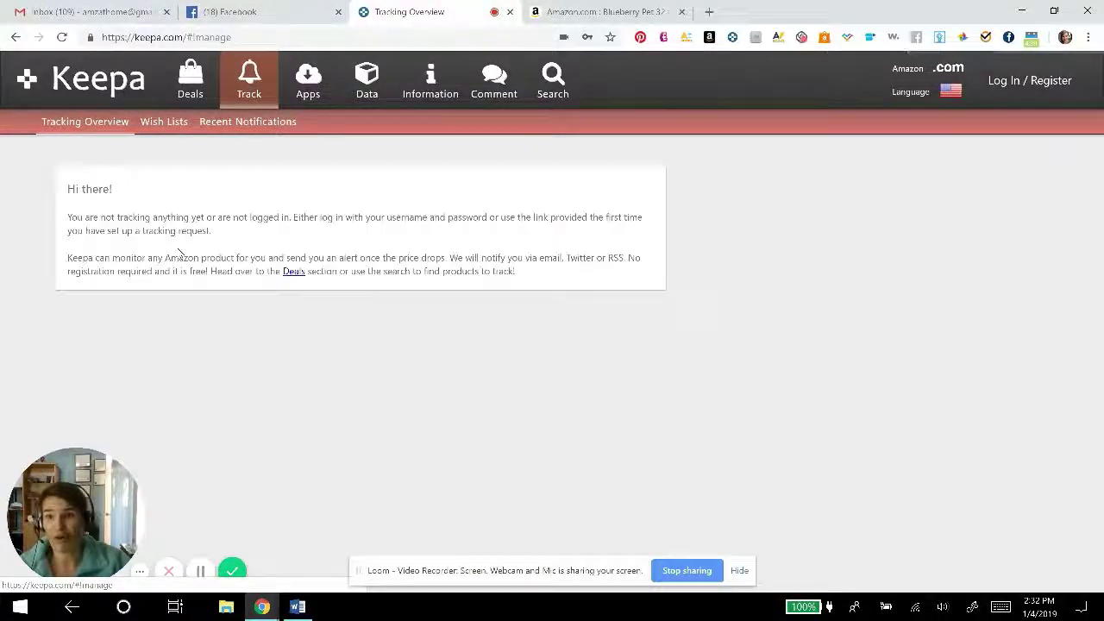